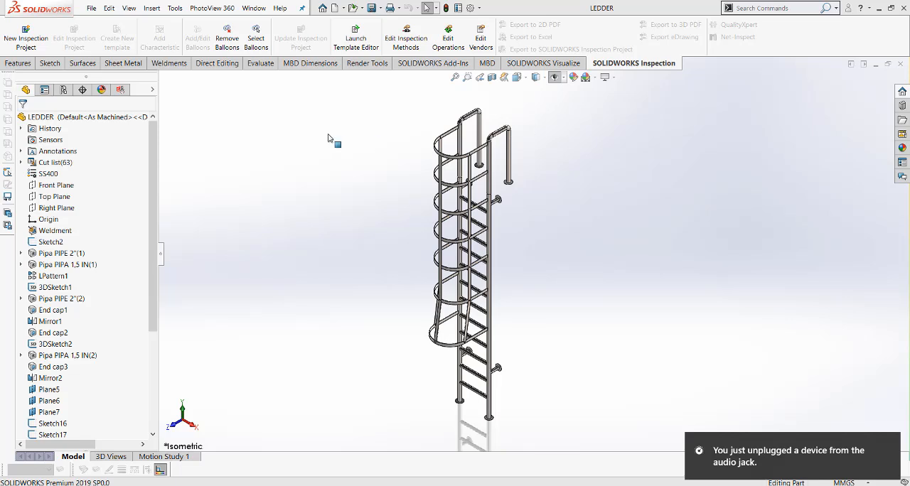
Start DriveWorksXpress, open the existing LEDDER project and run its input form.
left_click(175, 8)
mouse_move(242, 45)
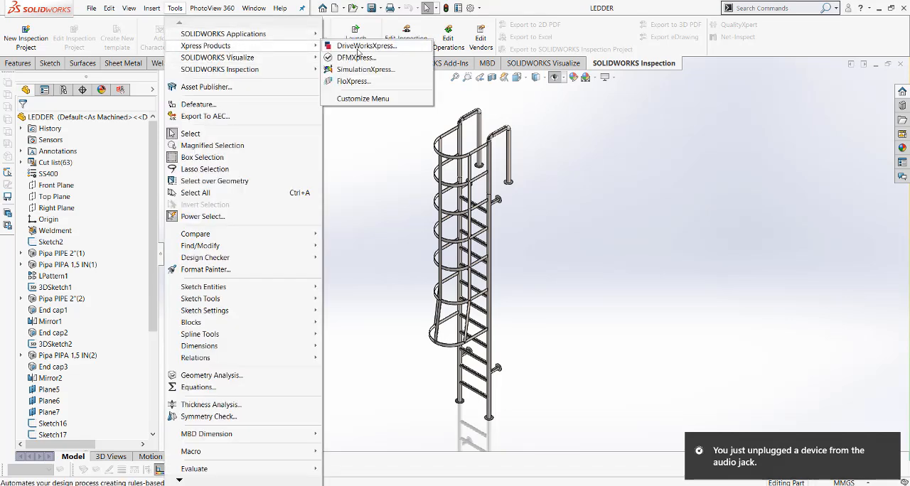
left_click(364, 45)
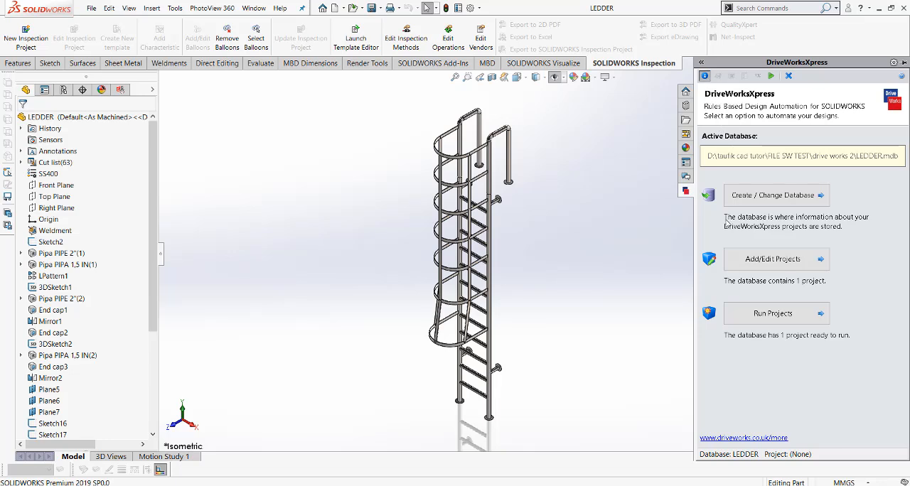
left_click(759, 260)
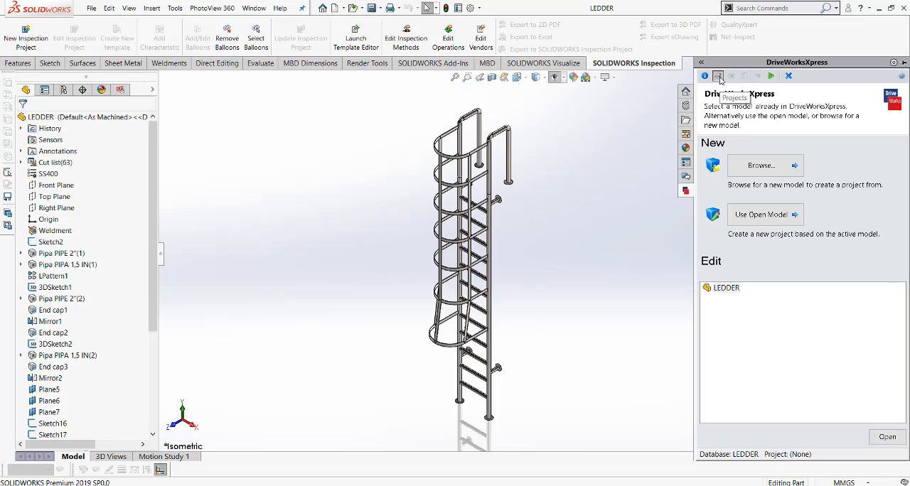
double_click(723, 293)
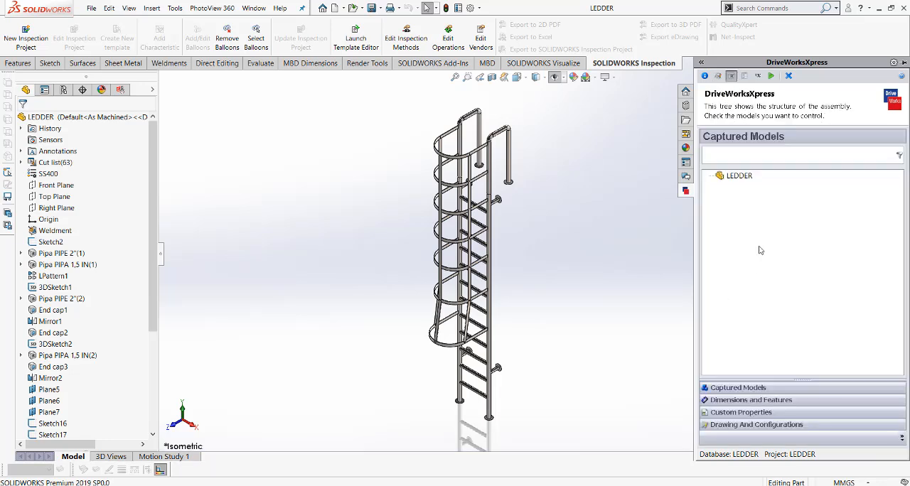
left_click(770, 75)
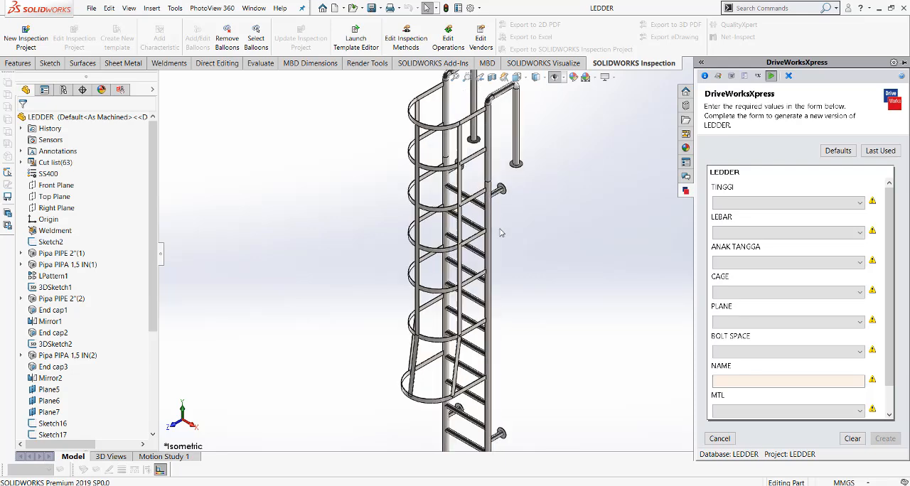
Restore the ladder model to the isometric view and pin the DriveWorksXpress pane open.
middle_click_drag(504, 263, 506, 235)
left_click(538, 77)
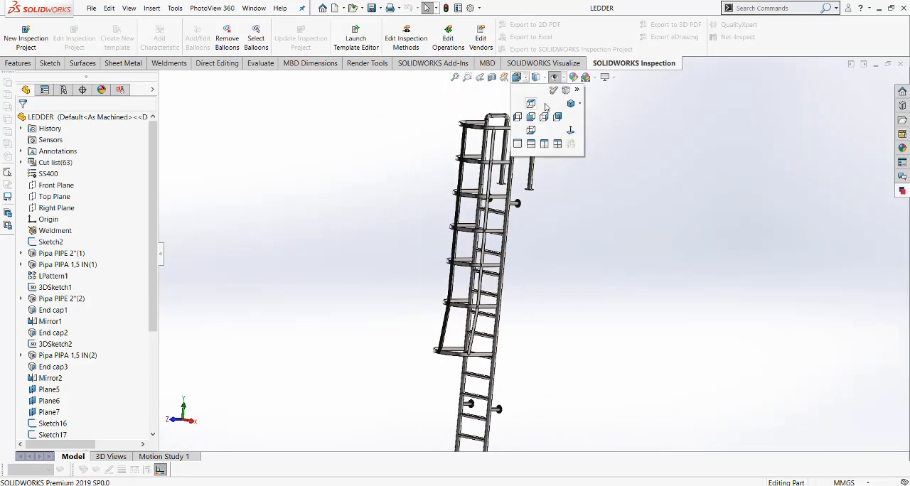
left_click(574, 104)
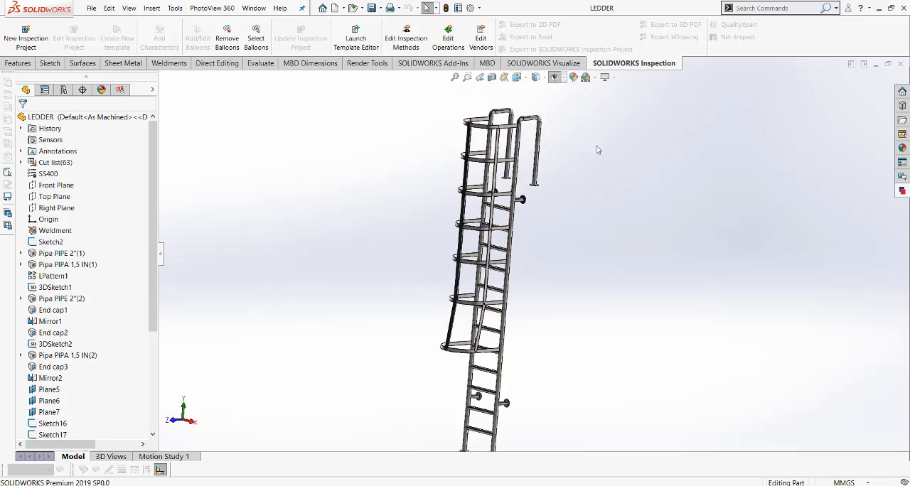
left_click(902, 191)
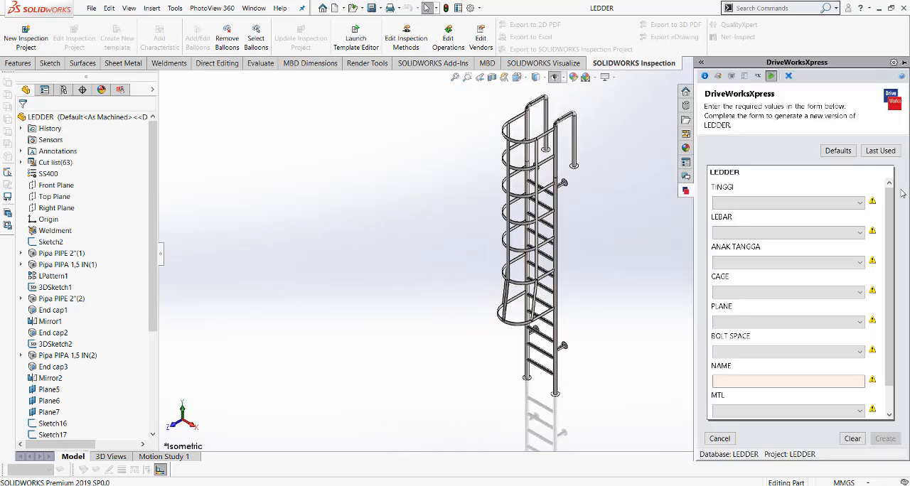
left_click(904, 64)
Set TINGGI to 8000, LEBAR to 800 and ANAK TANGGA to 25 in the LEDDER form.
left_click(858, 202)
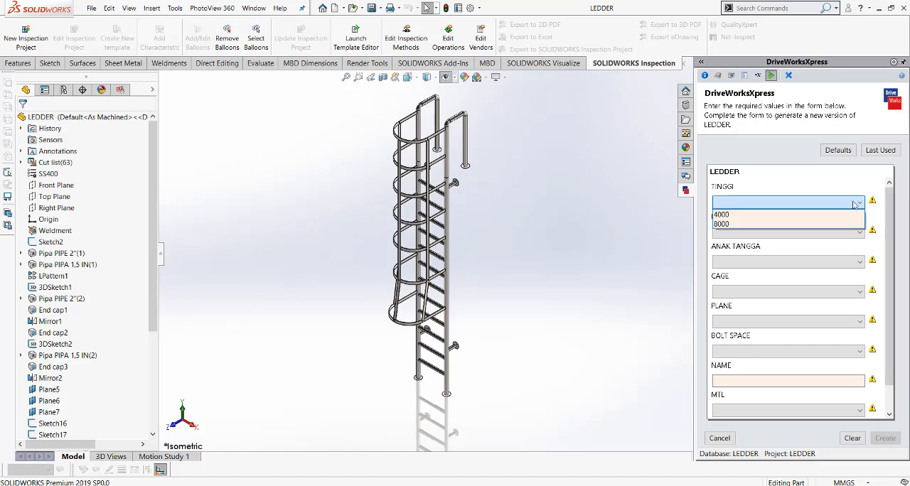
left_click(825, 225)
left_click(821, 233)
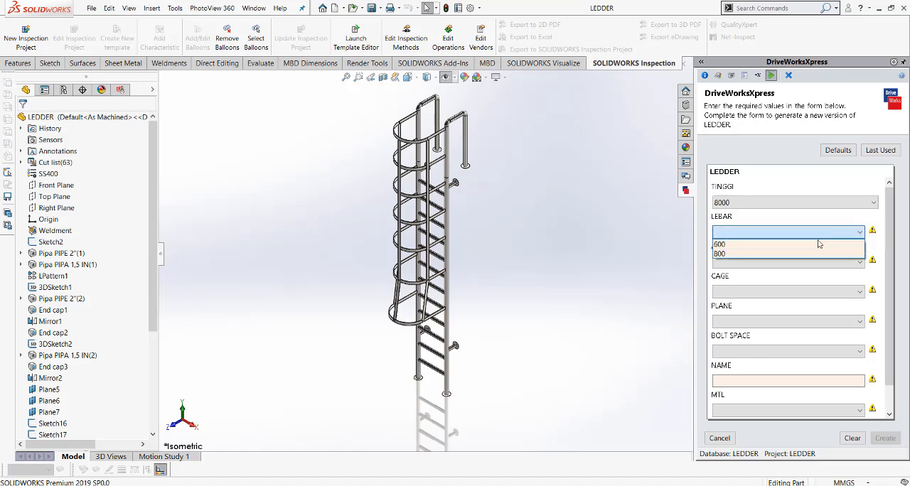
left_click(807, 254)
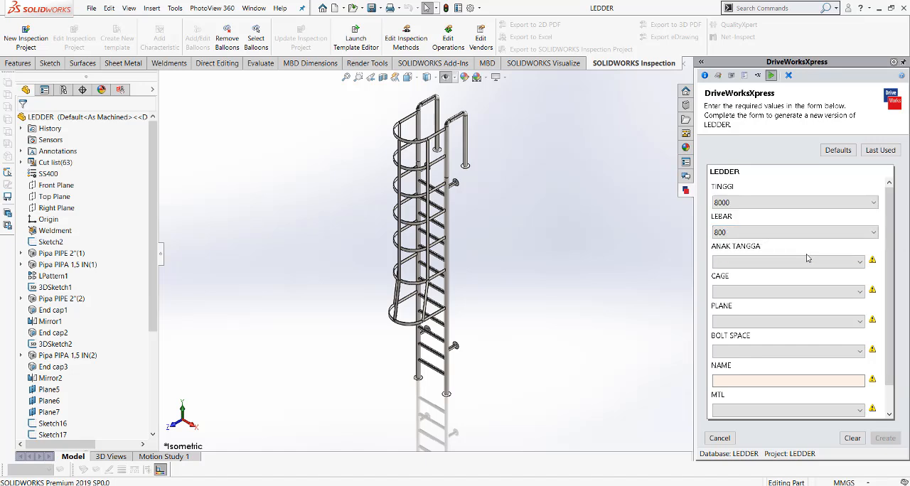
left_click(801, 263)
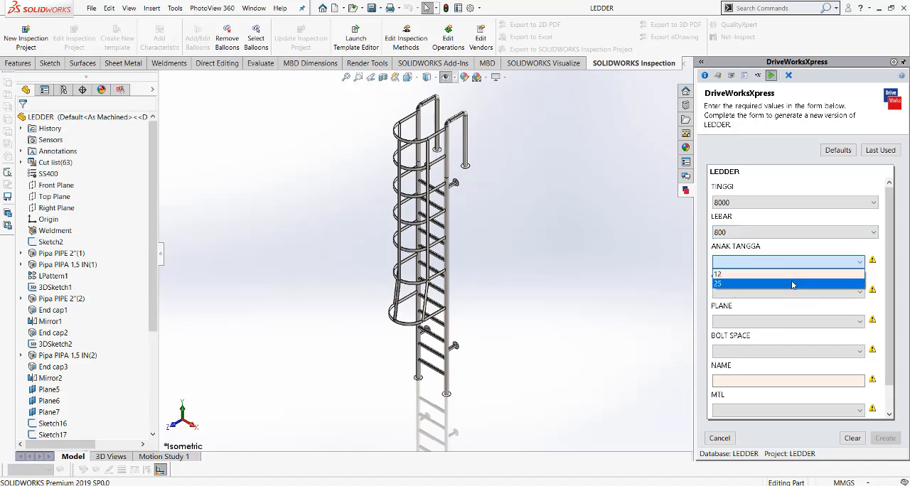
left_click(792, 285)
Set CAGE to 13, PLANE to 6500 and BOLT SPACE to 6000 in the LEDDER form.
left_click(786, 293)
left_click(773, 315)
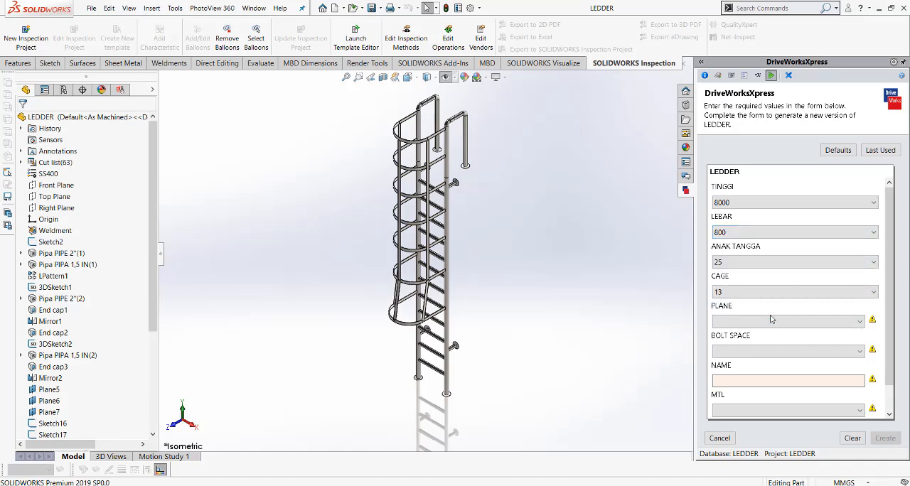
left_click(772, 319)
left_click(757, 343)
left_click(758, 348)
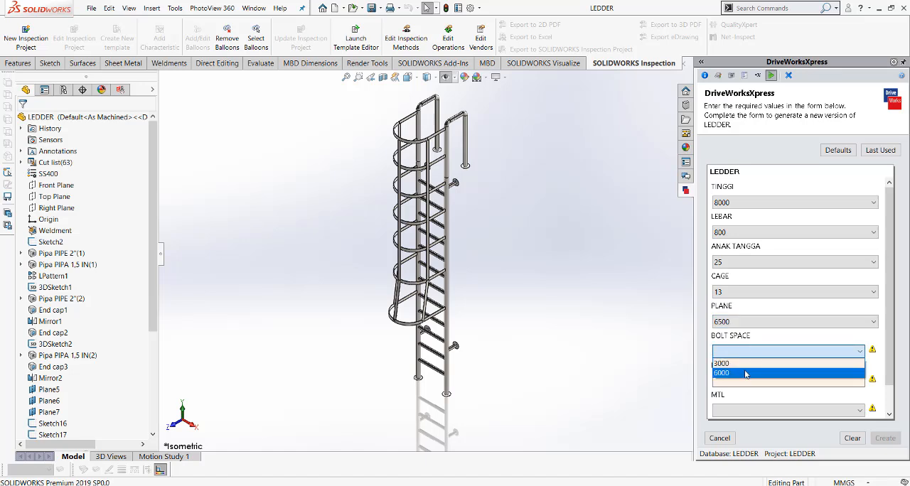
left_click(747, 372)
Enter LD-H-8M as the NAME of the new ladder version.
left_click(743, 380)
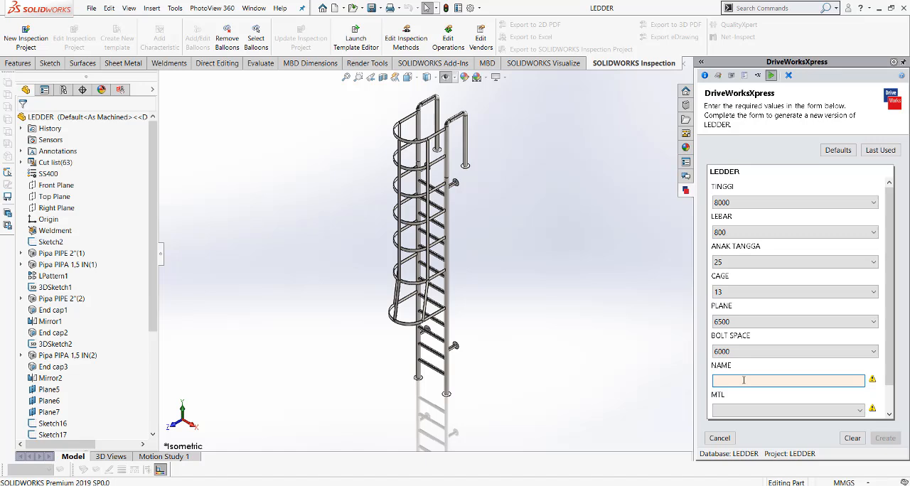
left_click(743, 380)
type("D")
key("BackSpace")
type("LD-H-8M")
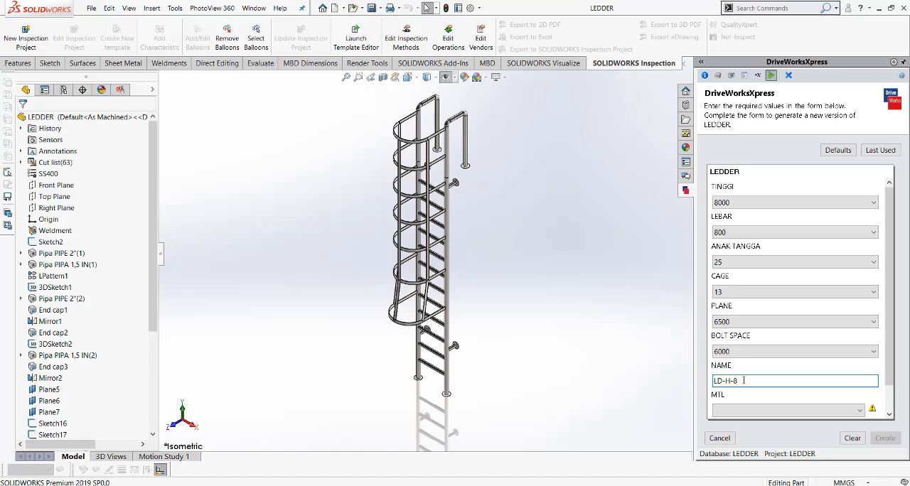
Choose SS400 as the MTL value and fill in the order number.
left_click(793, 410)
left_click(758, 425)
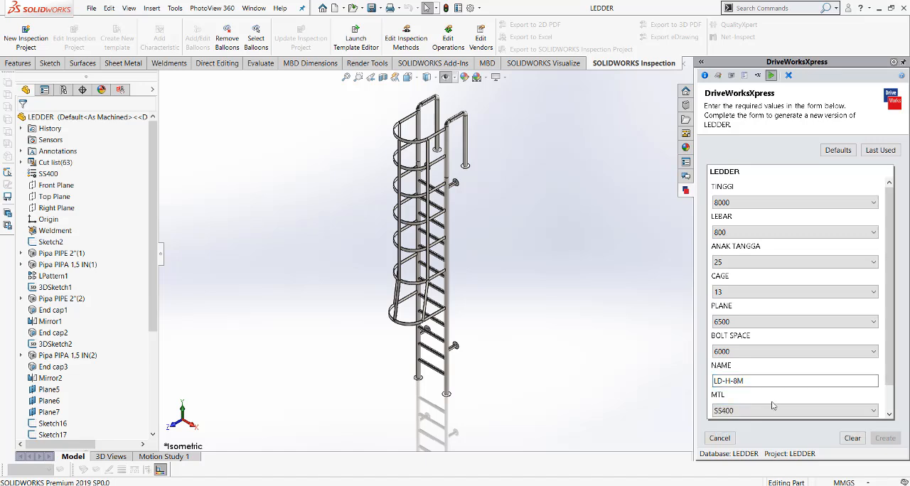
scroll(806, 395, "down", 1)
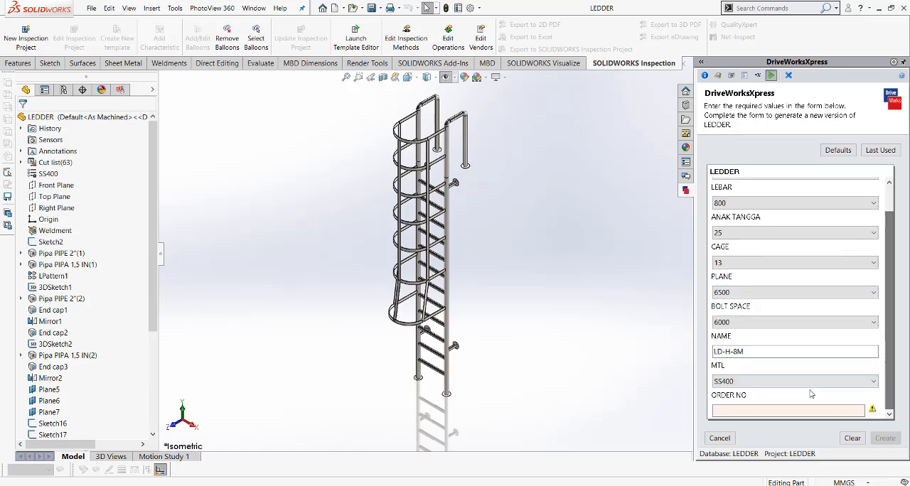
left_click(799, 412)
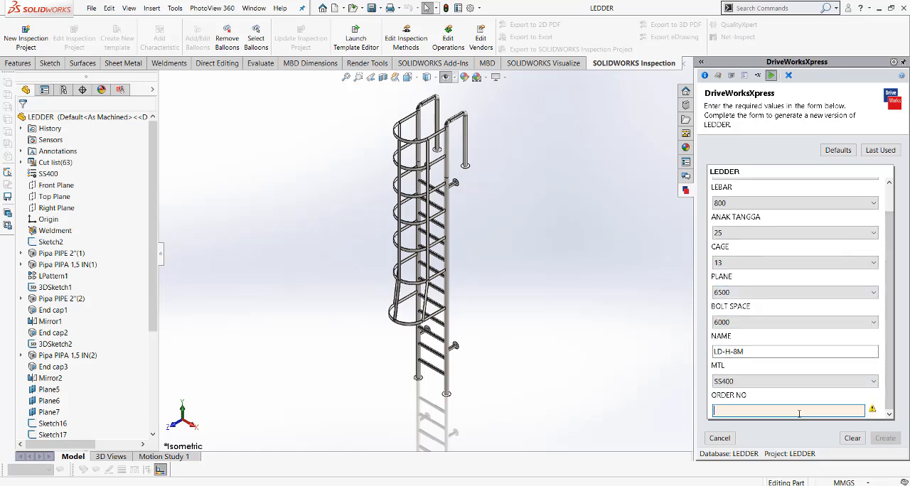
type("XX001")
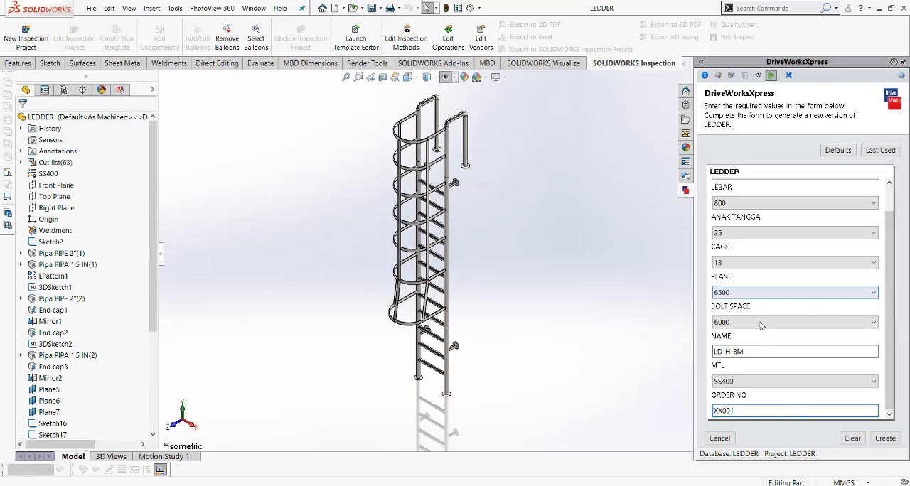
Change the NAME value to LADDER-H-8M and create the new ladder model and drawing.
left_click(720, 352)
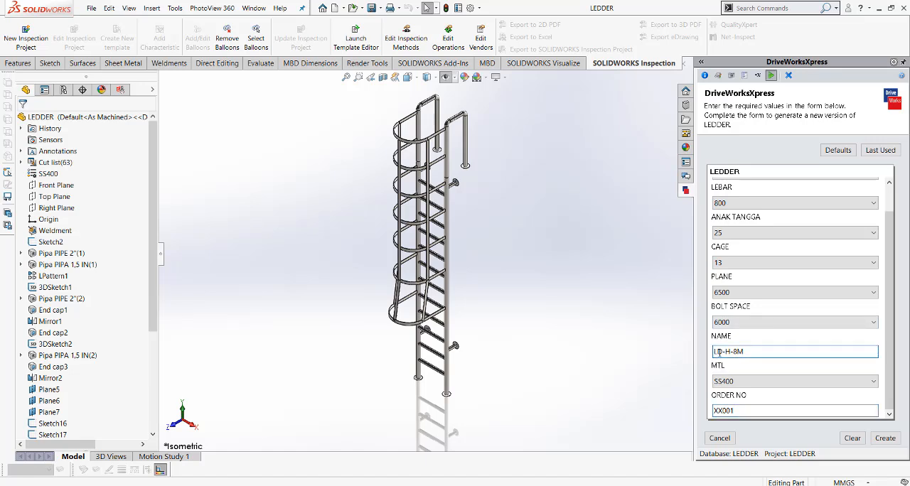
type("ADDER")
left_click(893, 443)
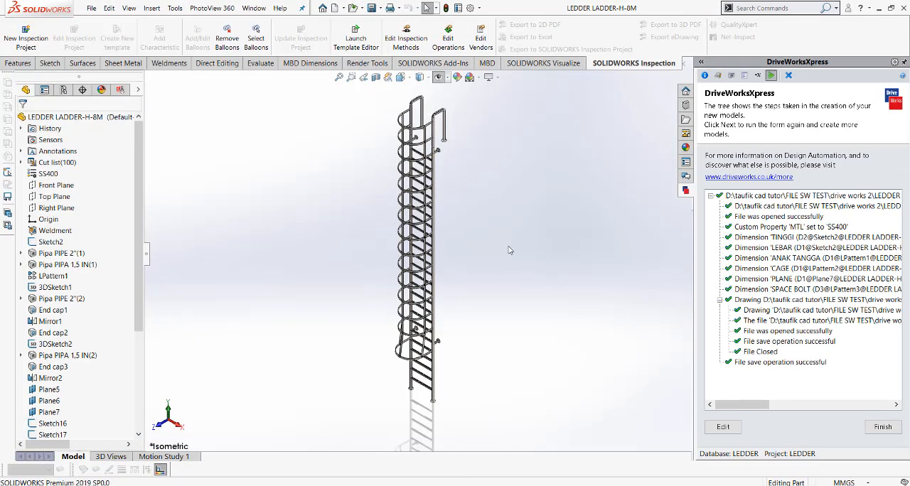
Inspect the generated ladder's rungs and cage from another angle, then return to the isometric view.
scroll(433, 170, "down", 5)
middle_click_drag(447, 207, 358, 203)
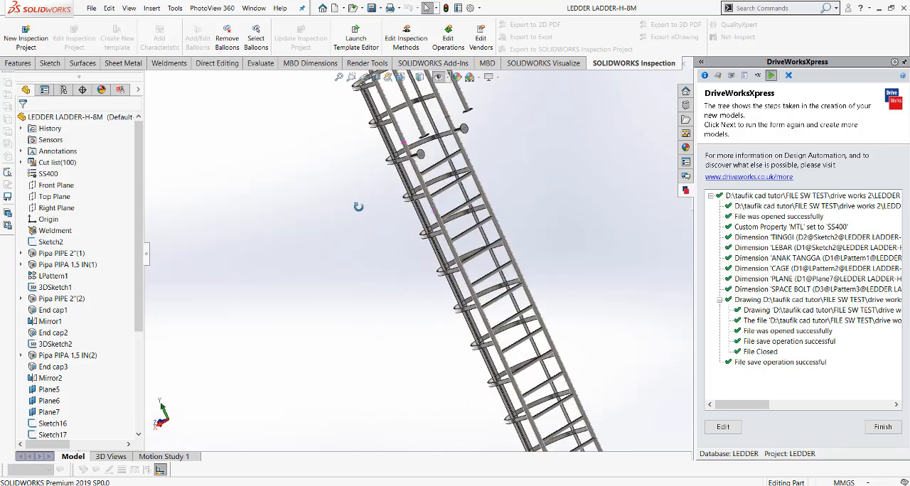
left_click(410, 84)
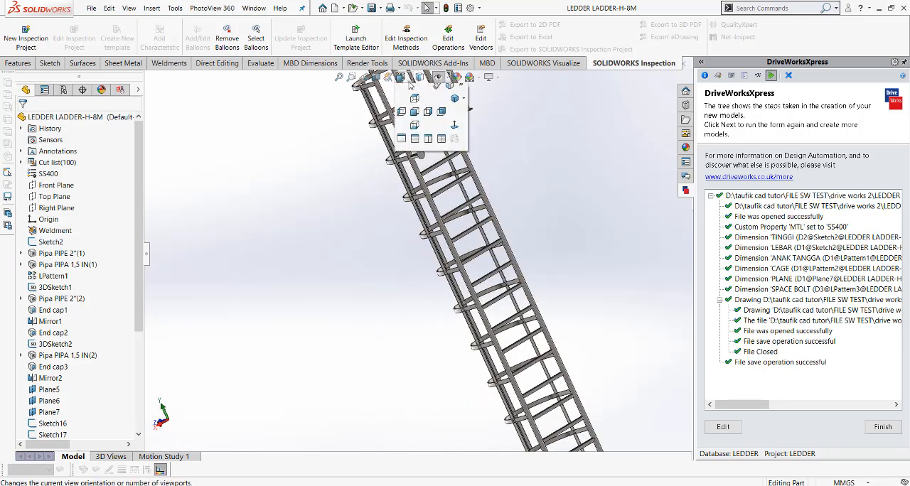
left_click(455, 98)
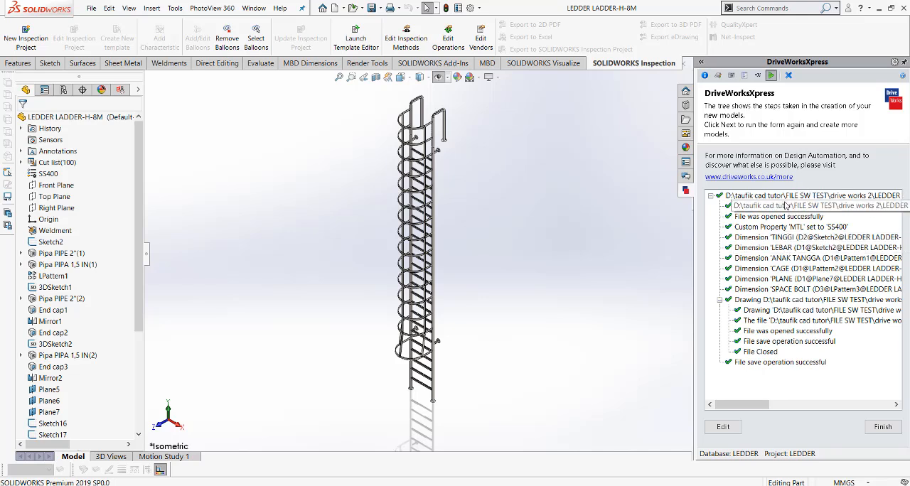
Open the drawing that belongs to the generated LEDDER LADDER-H-8M part.
left_click(253, 9)
left_click(270, 290)
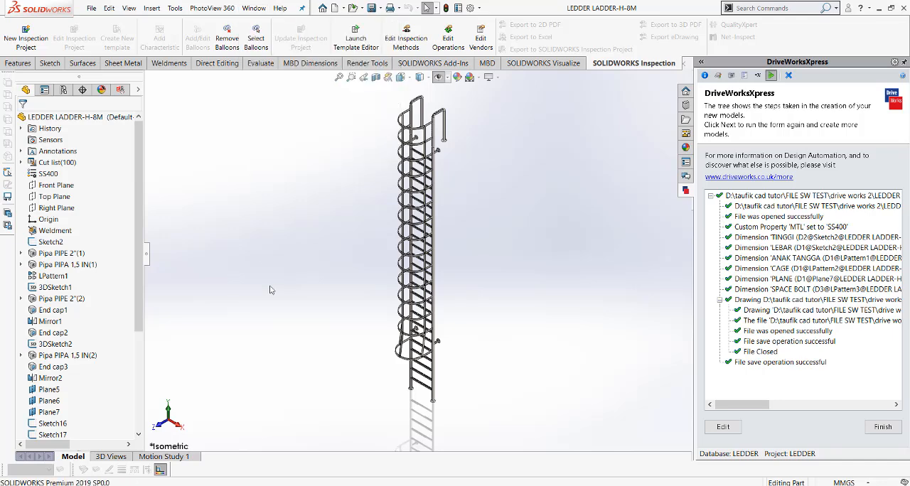
right_click(90, 120)
left_click(194, 108)
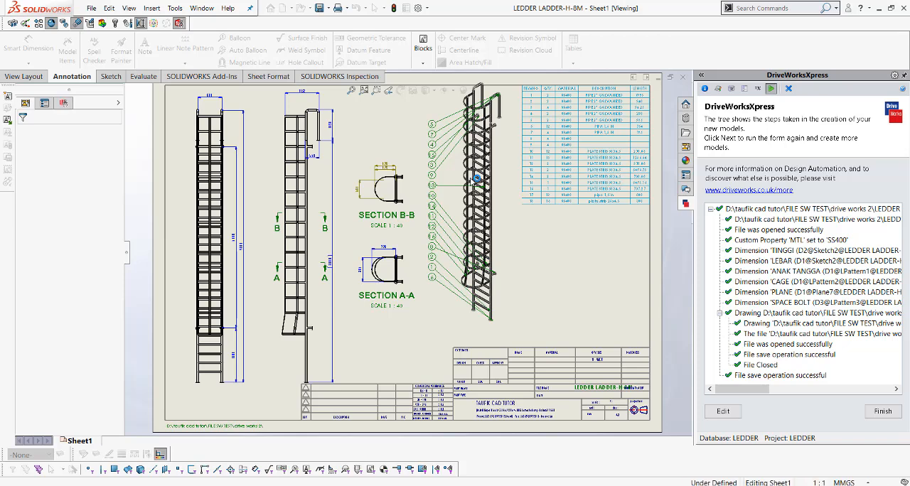
Switch to the original LEDDER part and open its drawing for comparison.
left_click(201, 8)
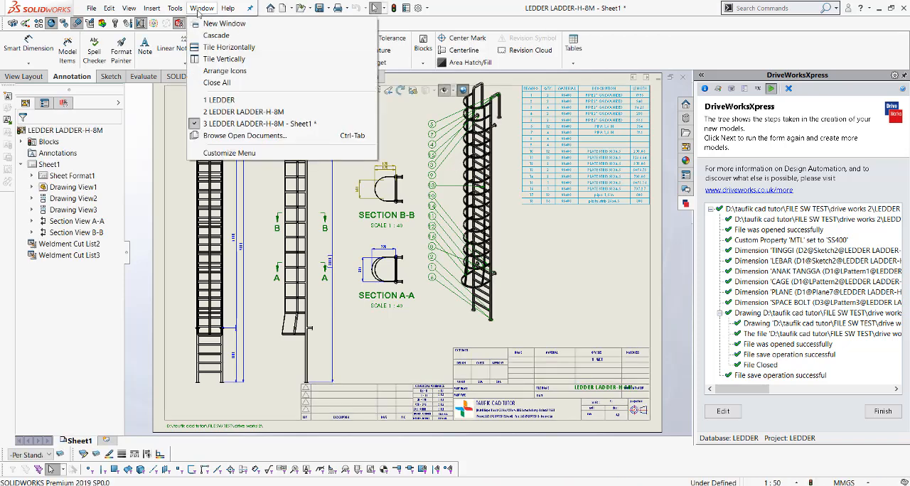
left_click(232, 102)
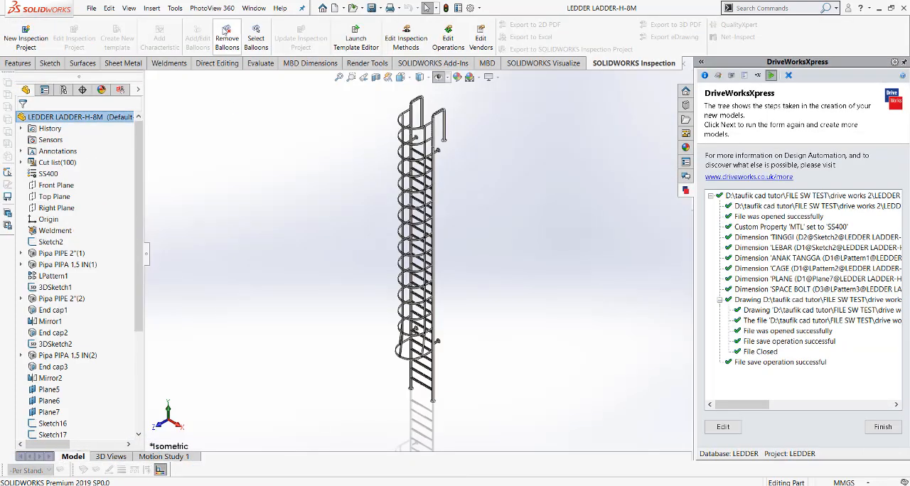
left_click(254, 8)
left_click(270, 112)
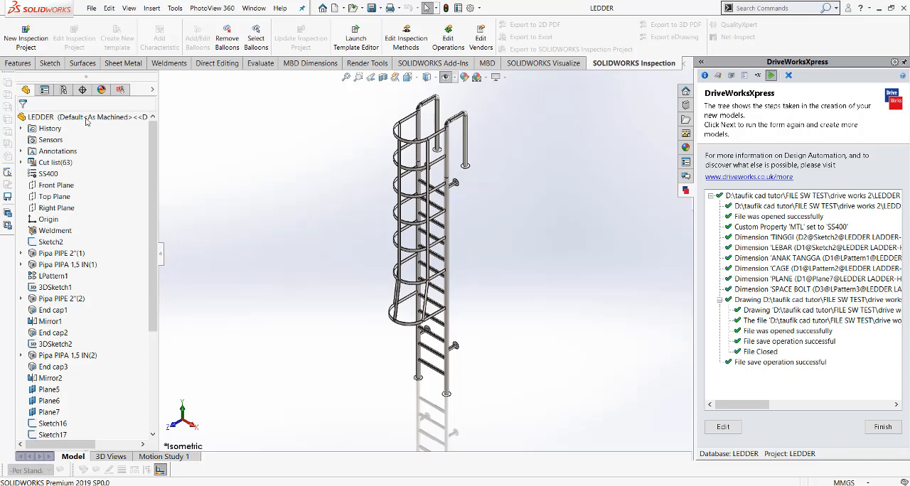
right_click(87, 122)
left_click(192, 107)
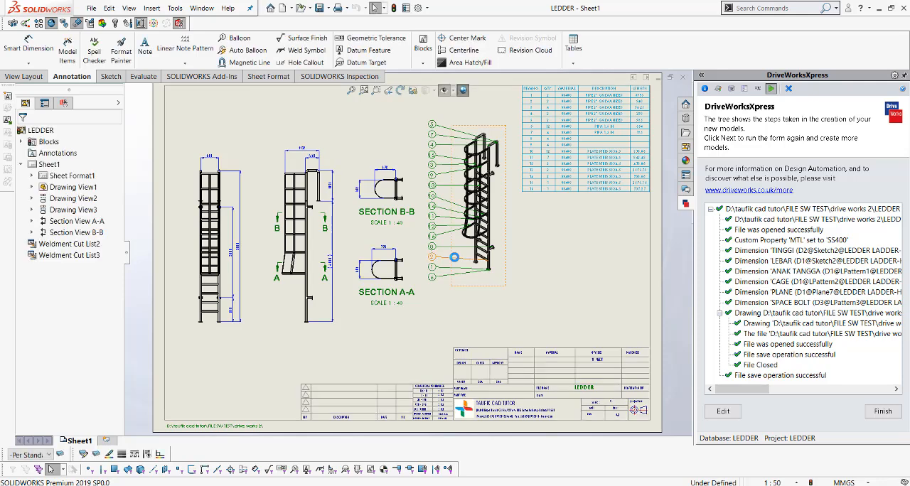
Examine the original LEDDER drawing's dimensions and sections, then switch back to the LEDDER LADDER-H-8M drawing.
left_click(202, 9)
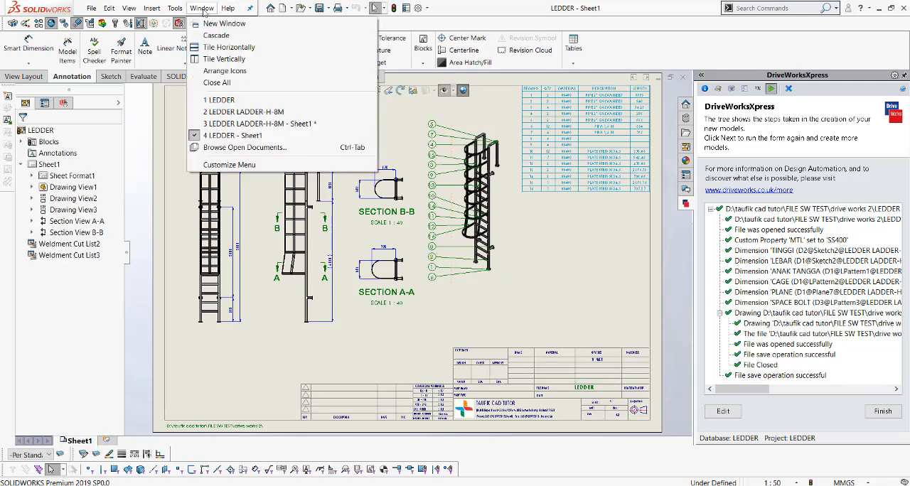
left_click(505, 342)
scroll(317, 280, "down", 5)
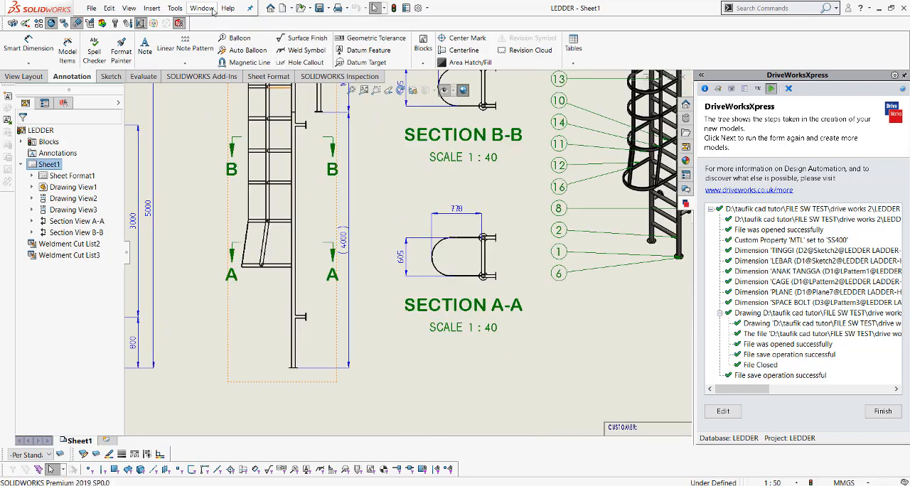
left_click(213, 8)
left_click(269, 128)
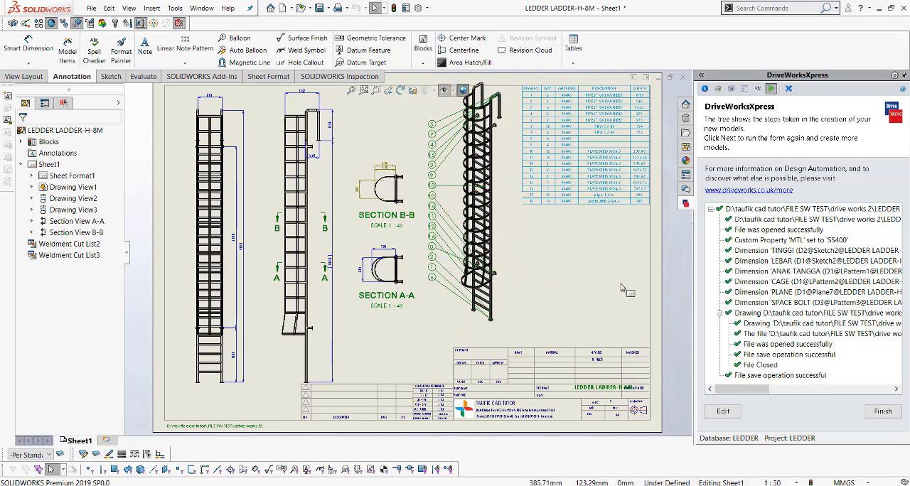
Shift the front ladder view slightly left on the LEDDER LADDER-H-8M sheet, away from the side view.
left_click(621, 287)
scroll(622, 285, "up", 3)
scroll(449, 288, "down", 3)
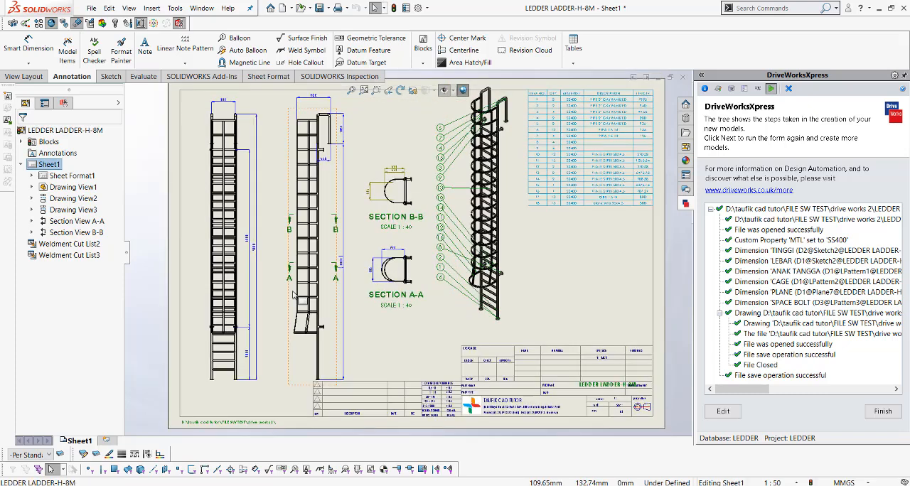
left_click(211, 376)
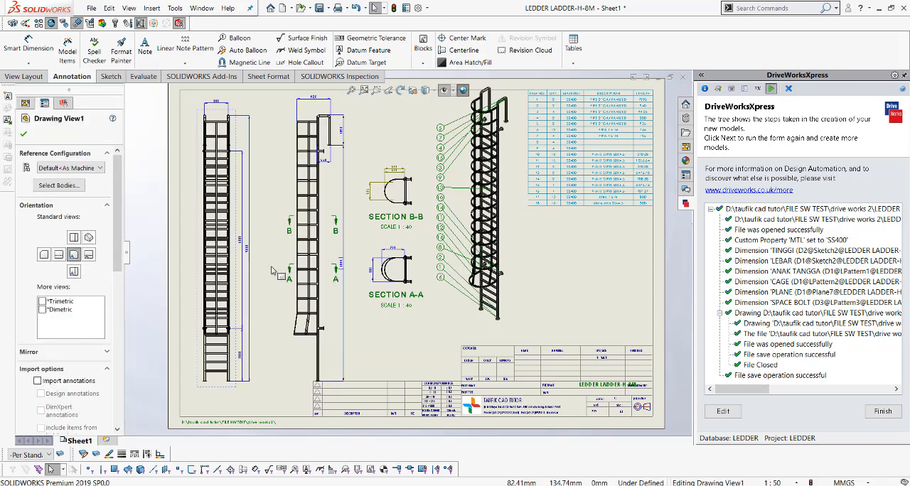
Delete the dangling depth and width dimensions from the Section B-B view.
scroll(412, 230, "down", 5)
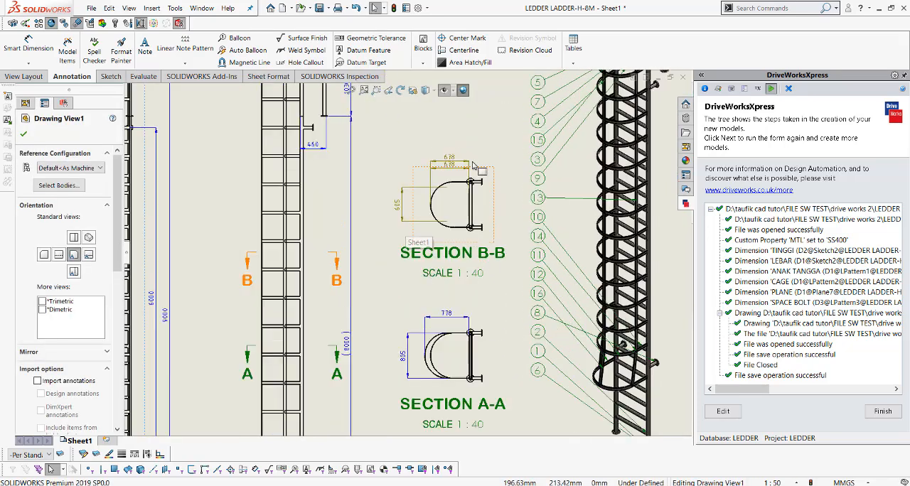
scroll(473, 165, "down", 3)
mouse_move(328, 142)
left_mouse_down()
mouse_move(440, 275)
mouse_move(479, 292)
left_mouse_up()
key("Delete")
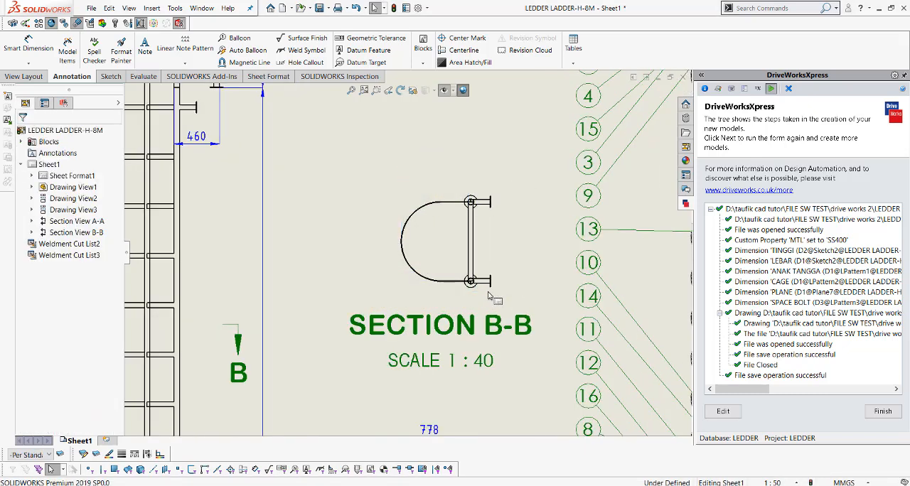
Dimension the cage hoop's depth in Section B-B from its outer arc to the near edge of the ladder rung.
left_click(16, 49)
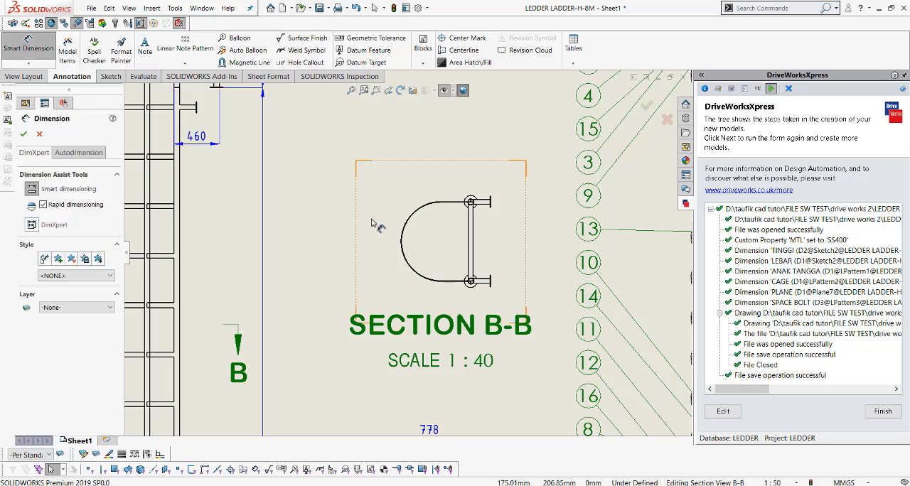
scroll(483, 231, "down", 5)
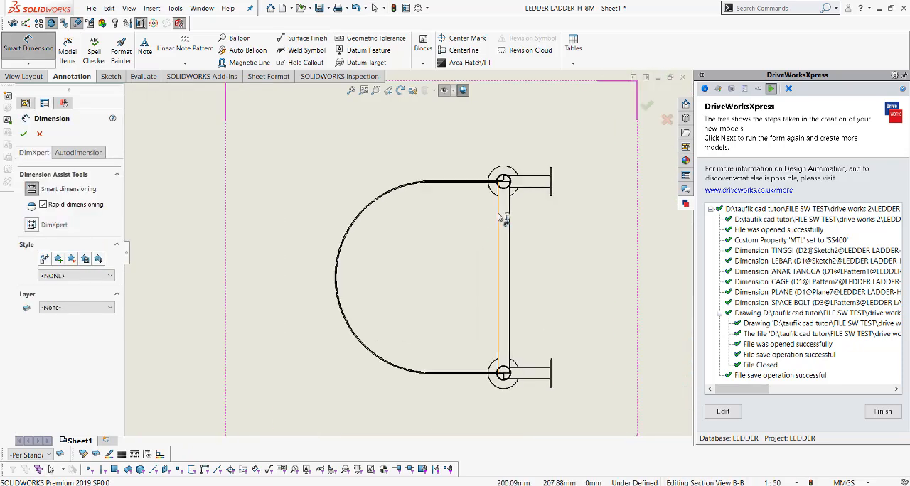
left_click(499, 216)
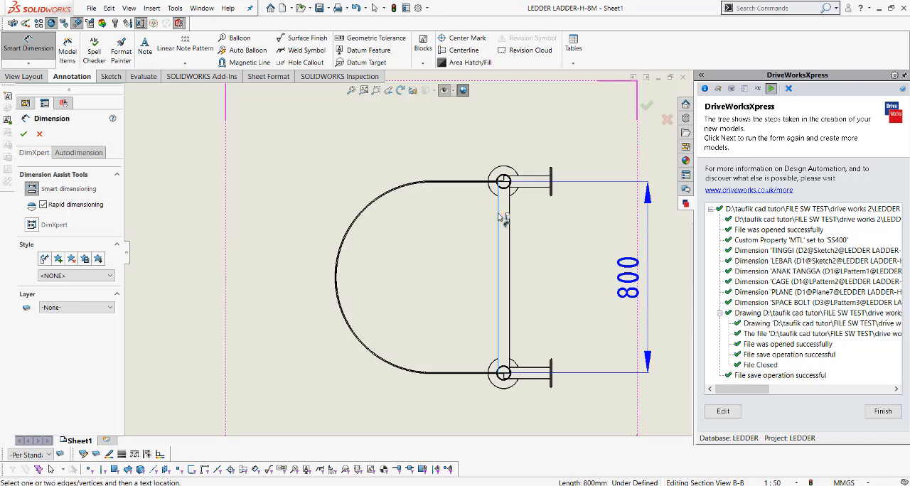
key("Escape")
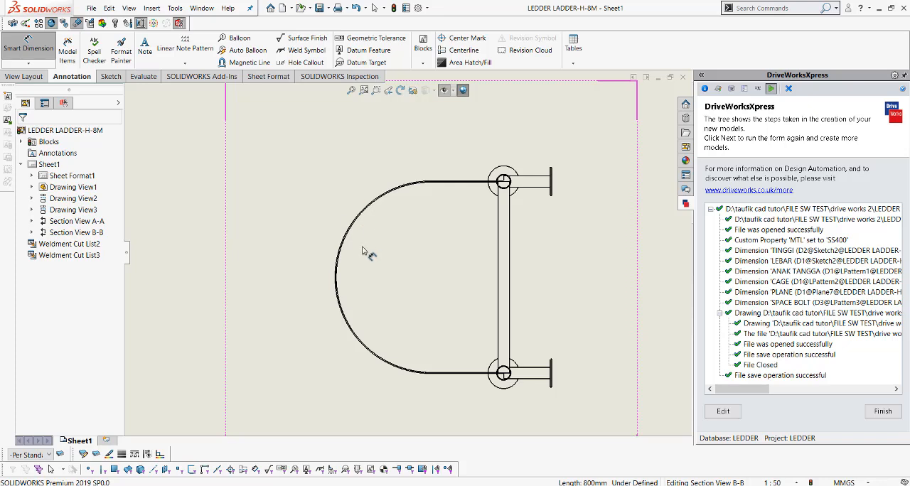
scroll(353, 277, "down", 2)
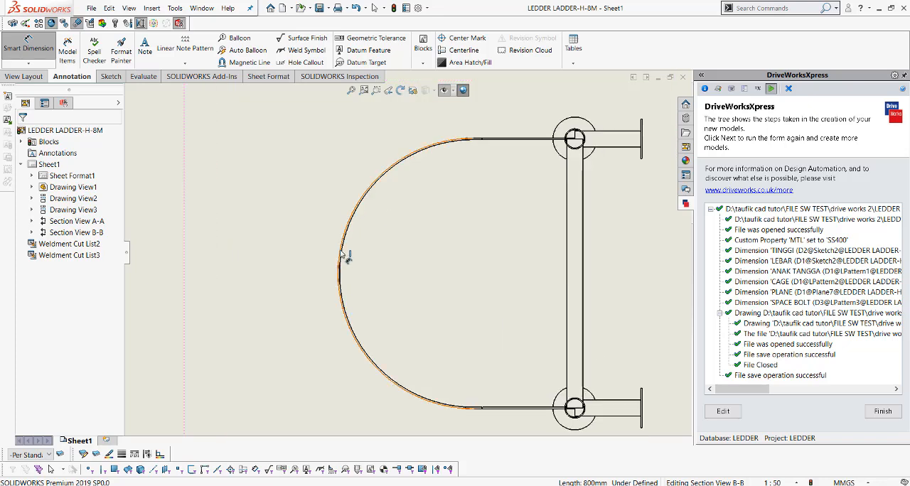
left_click(340, 257)
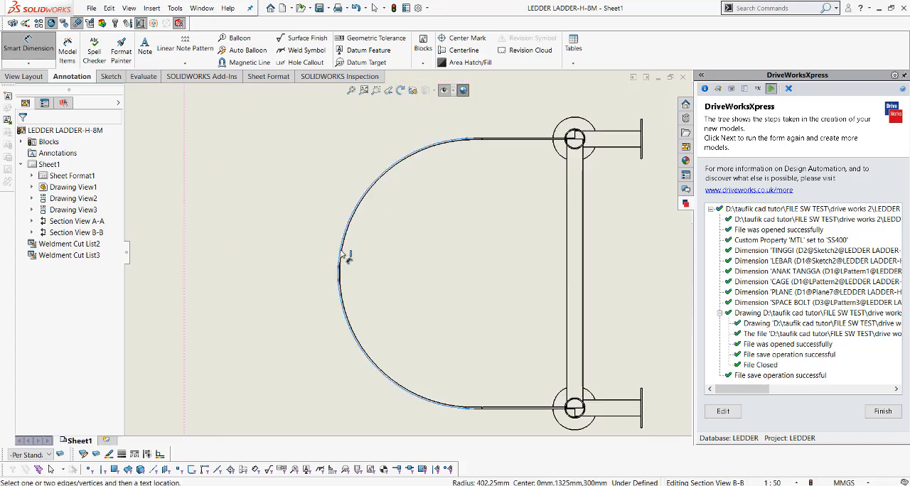
left_click(568, 238)
scroll(488, 206, "up", 1)
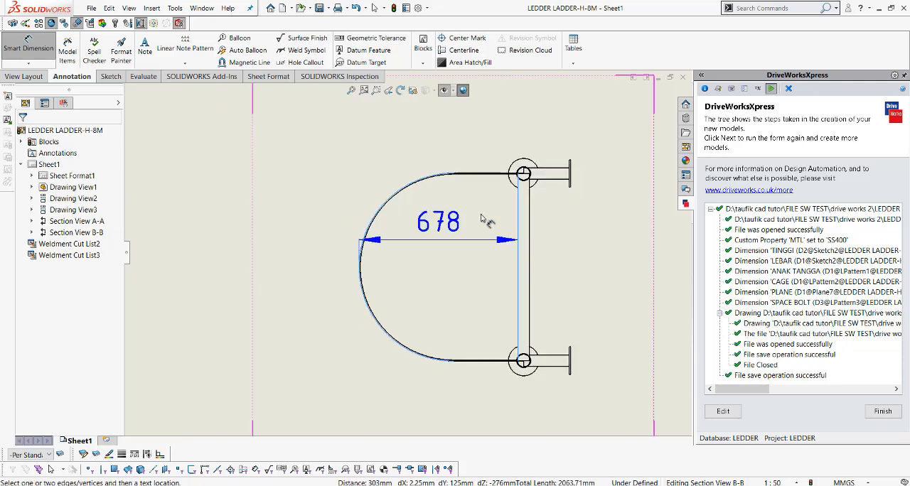
left_click(484, 136)
Dimension the cage hoop's overall width in Section B-B between its two straight outer edges.
scroll(490, 152, "down", 1)
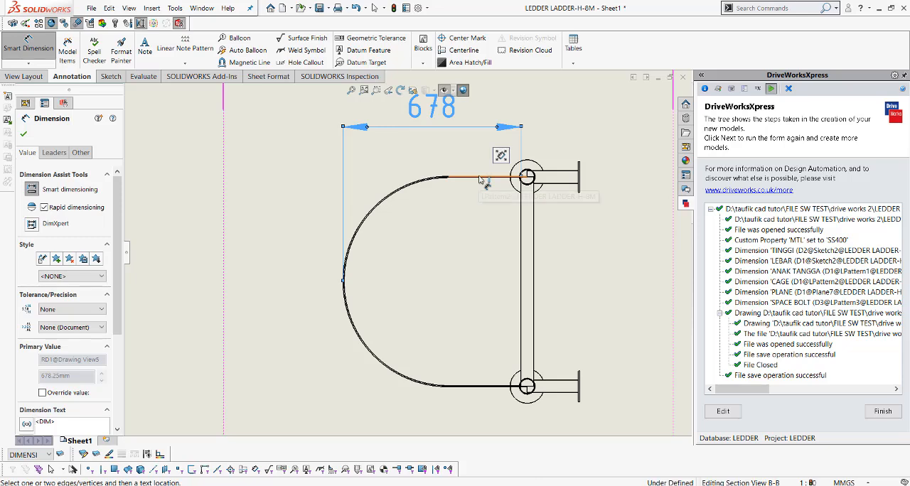
left_click(481, 177)
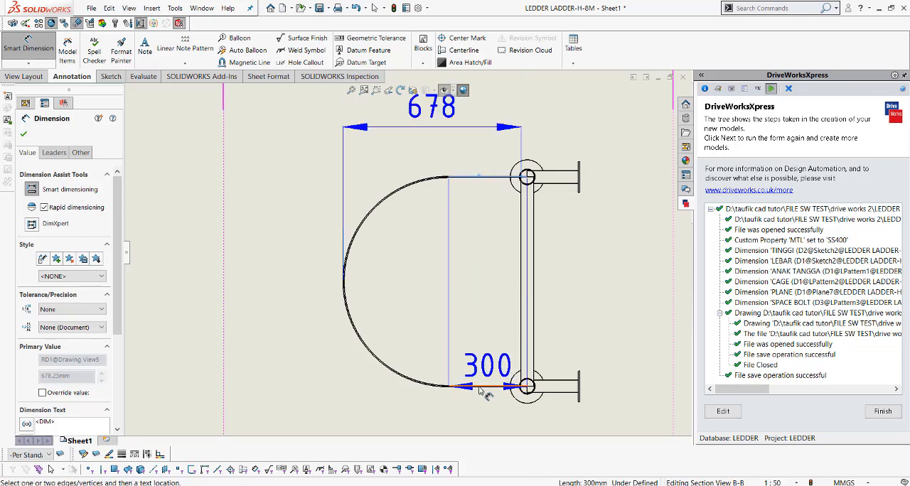
scroll(479, 391, "down", 3)
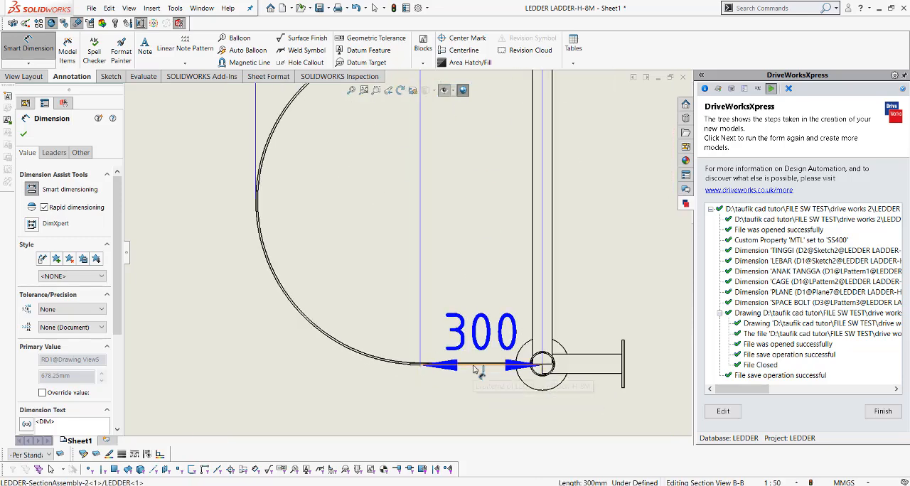
key("Escape")
key("Escape")
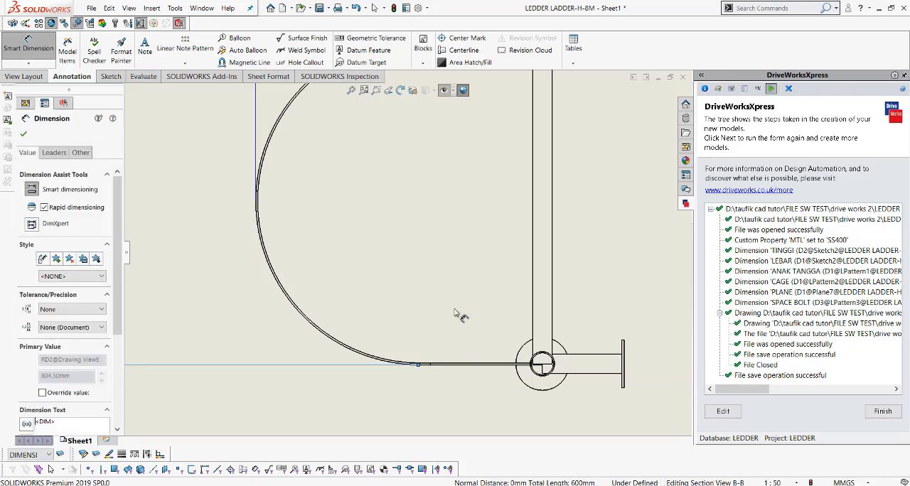
scroll(461, 315, "up", 6)
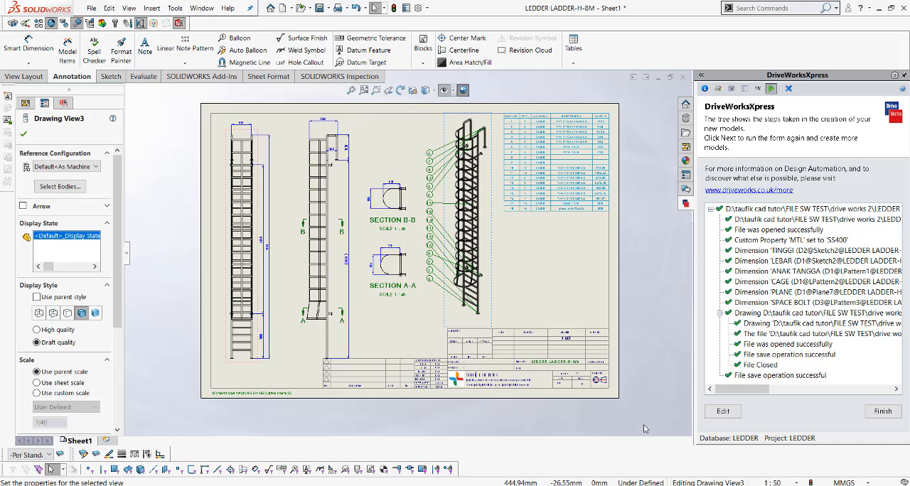
left_click(24, 134)
left_click(648, 229)
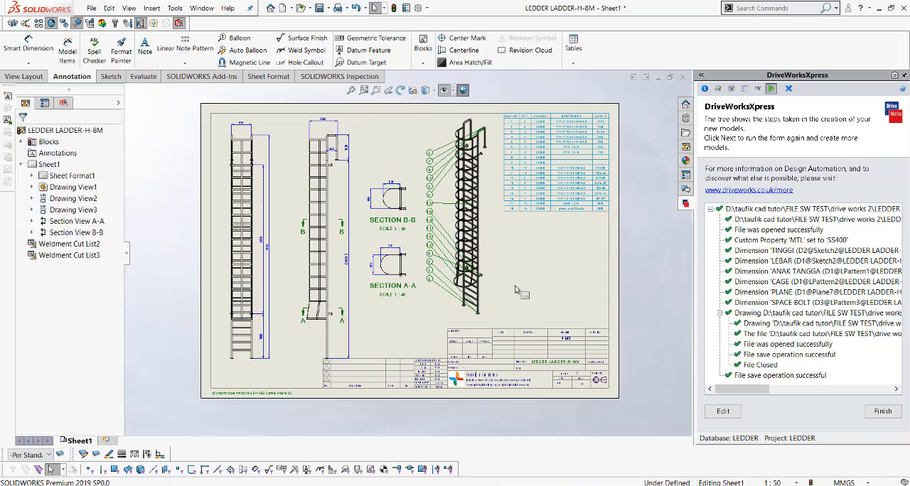
left_click(490, 292)
left_click(518, 263)
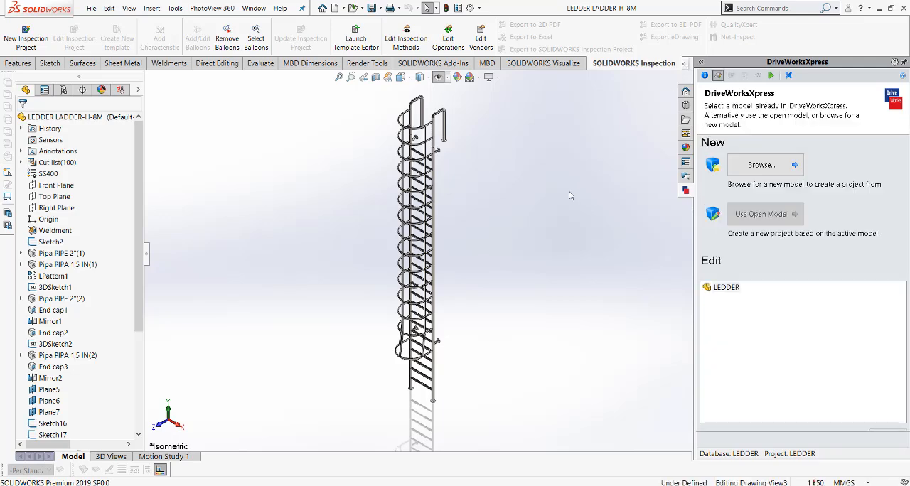
Close the LEDDER LADDER-H-8M drawing and save all modified documents.
key("ctrl+Tab")
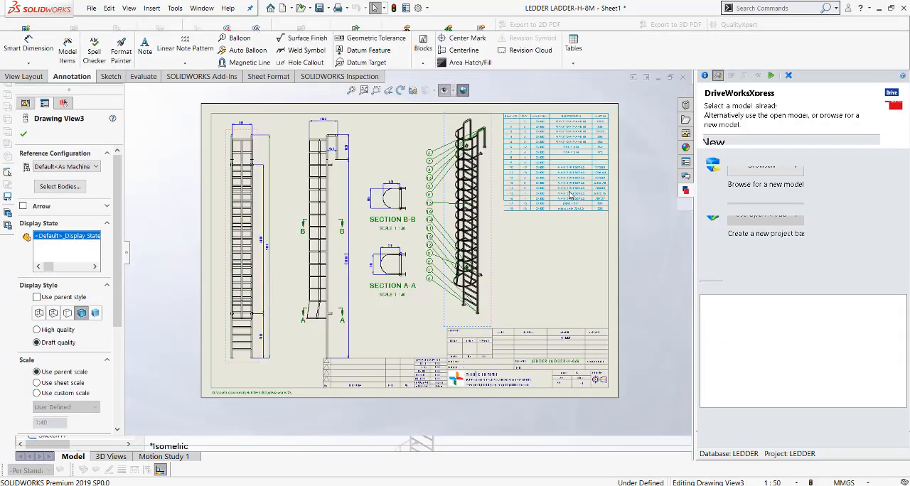
left_click(637, 162)
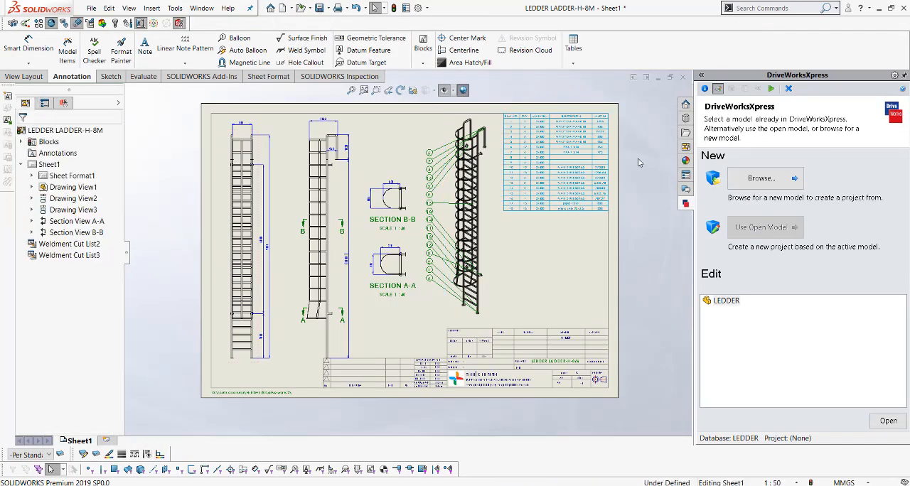
left_click(681, 78)
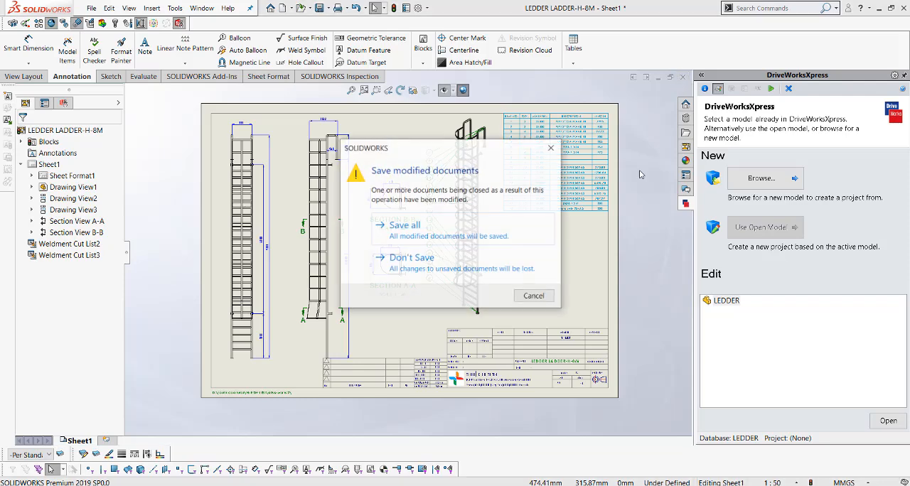
left_click(504, 215)
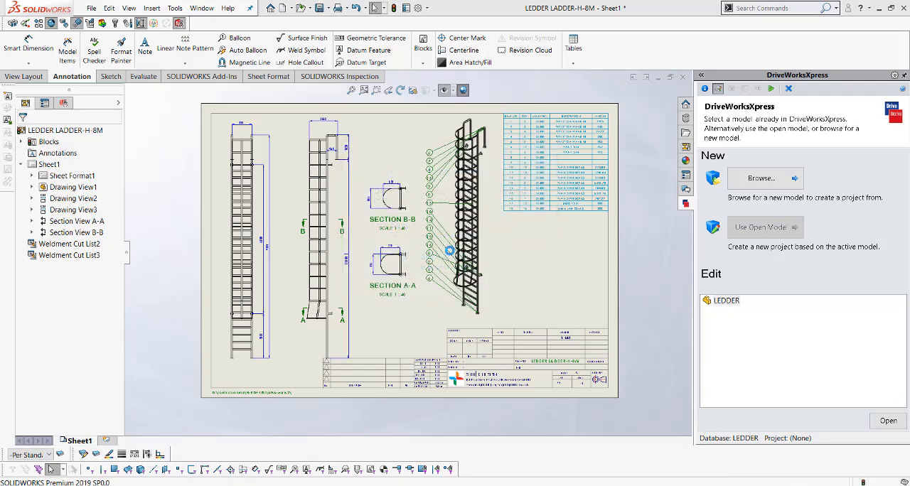
View the whole original LEDDER drawing sheet, then close it to return to the part.
scroll(450, 251, "up", 3)
scroll(450, 298, "down", 3)
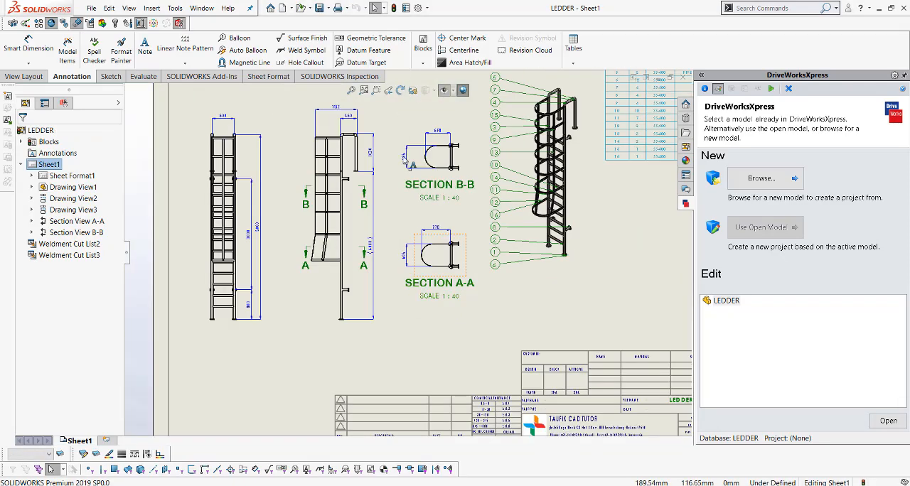
left_click(351, 91)
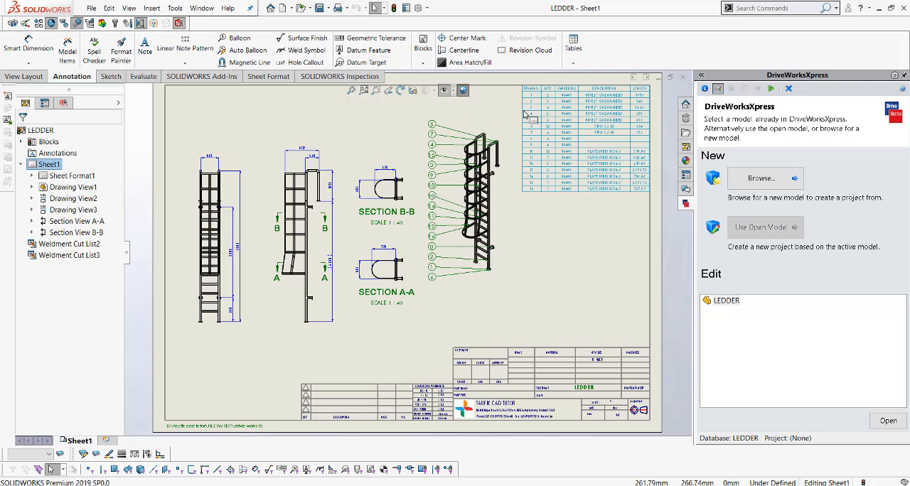
left_click(684, 78)
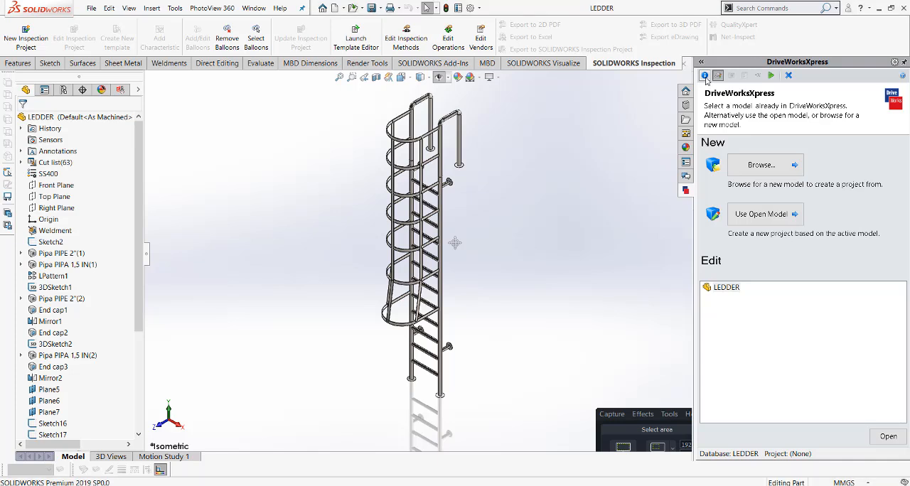
Open the existing LEDDER project for editing in DriveWorksXpress.
left_click(705, 76)
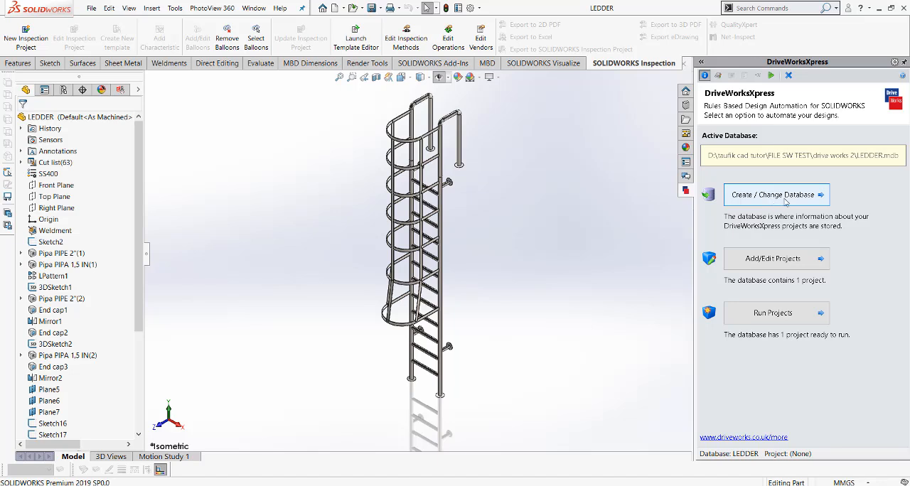
left_click(718, 76)
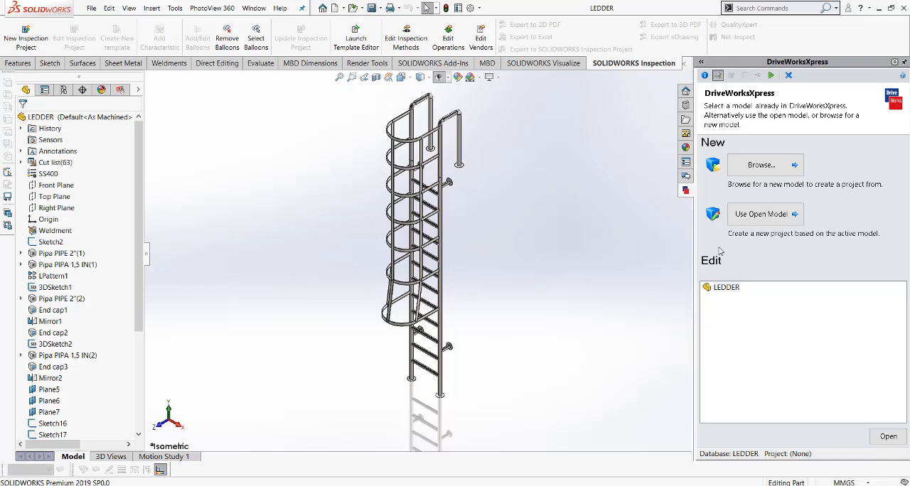
left_click(723, 288)
double_click(724, 288)
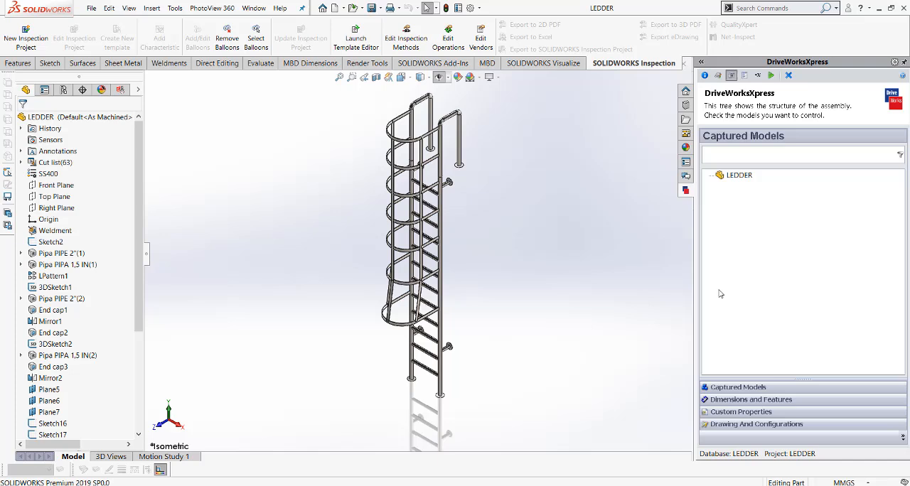
Check the project's drawing and configuration settings and captured models, then reopen the LEDDER project from the project list.
left_click(747, 424)
left_click(748, 390)
left_click(704, 75)
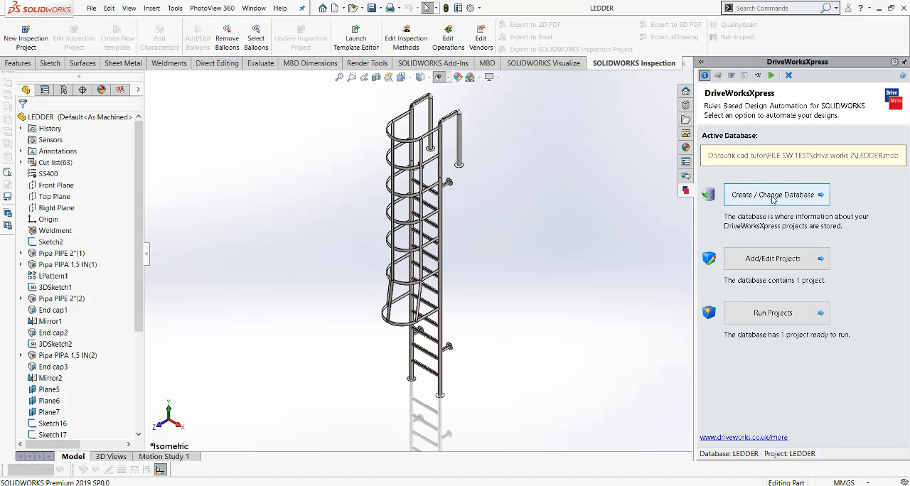
left_click(717, 75)
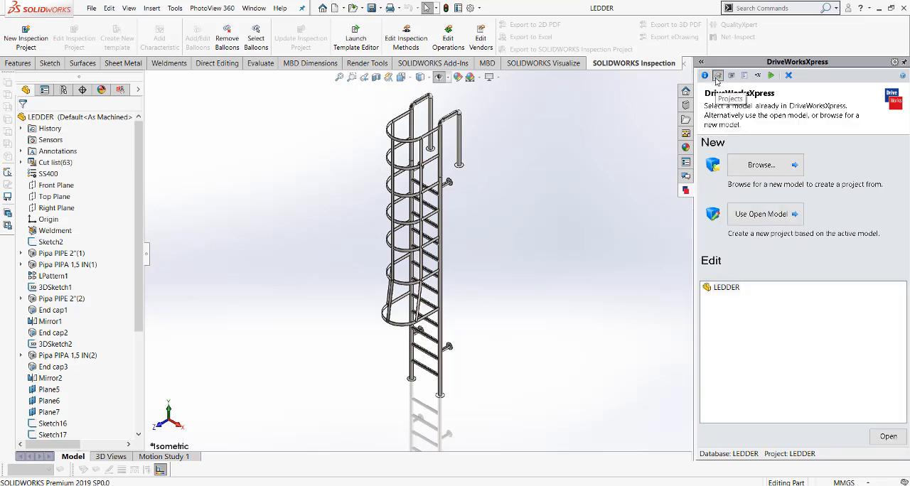
double_click(727, 287)
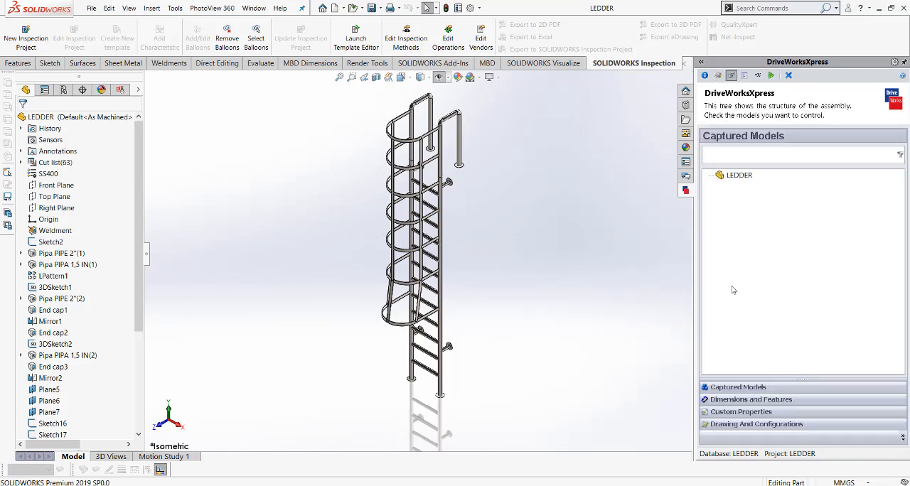
Inspect the captured TINGGI, LEBAR and ANAK TANGGA dimensions on the ladder model.
left_click(736, 402)
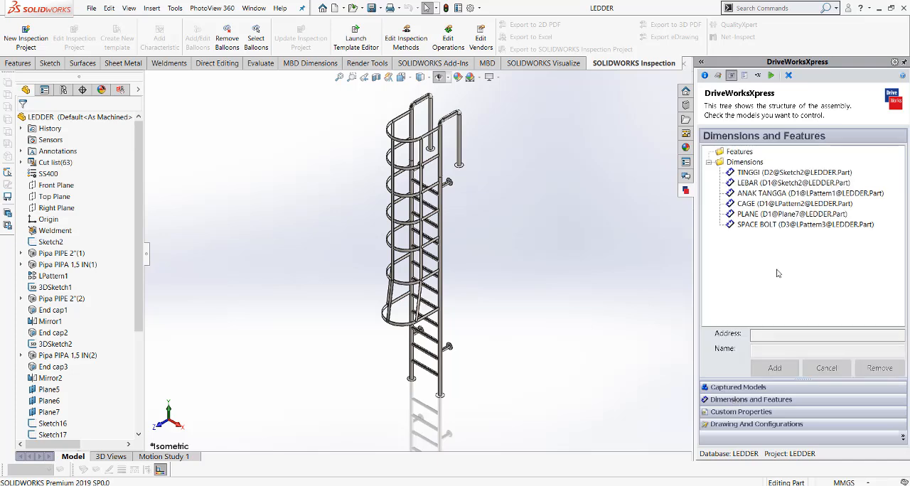
left_click(766, 175)
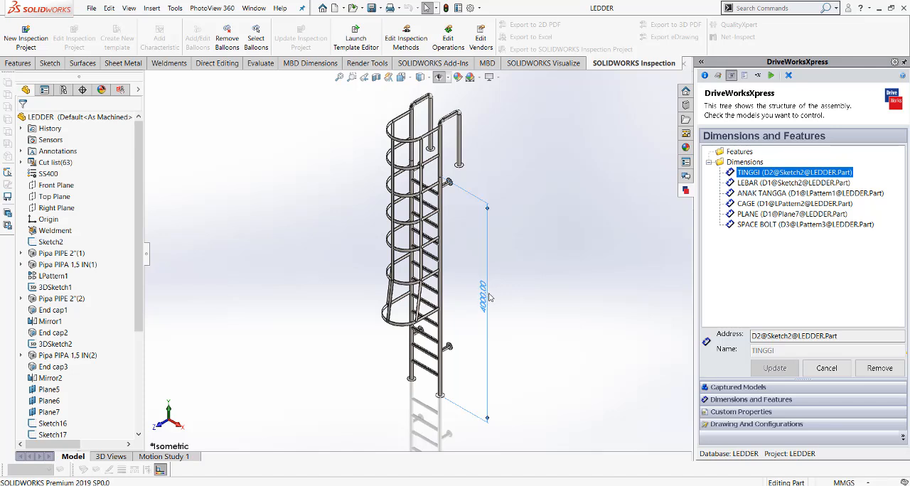
left_click(752, 186)
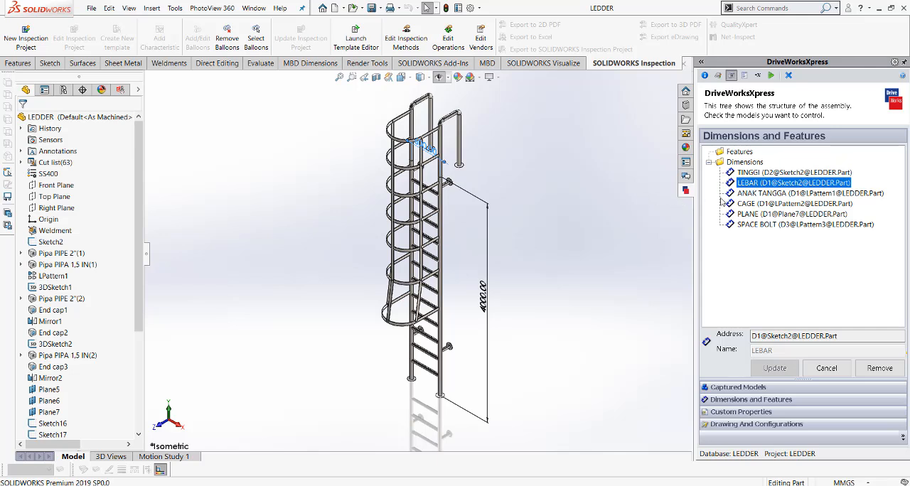
left_click(755, 194)
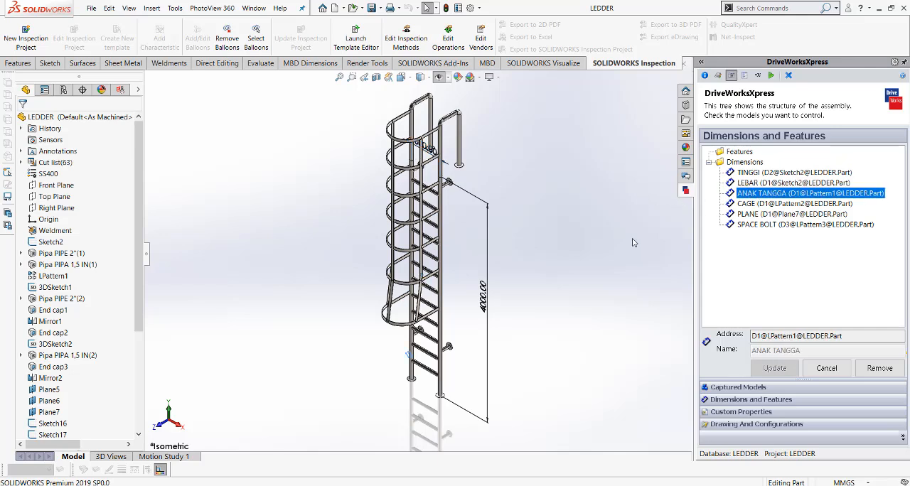
scroll(430, 364, "down", 2)
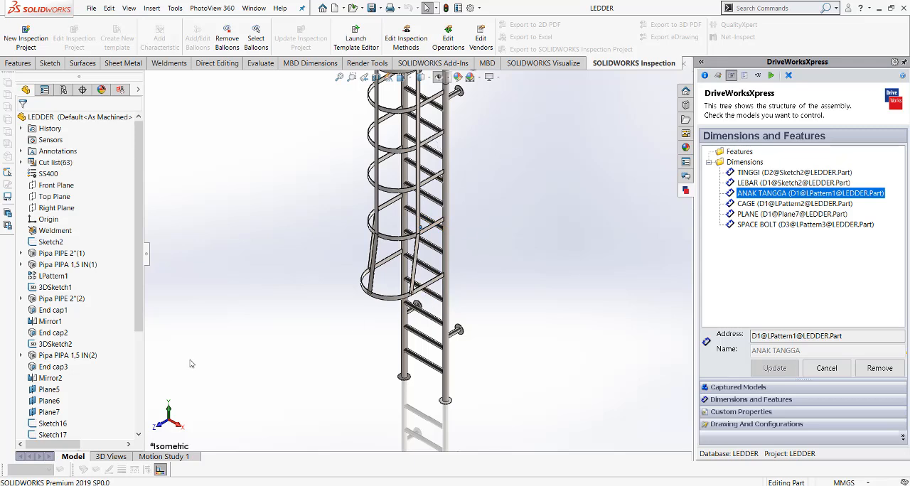
left_click_drag(135, 299, 135, 396)
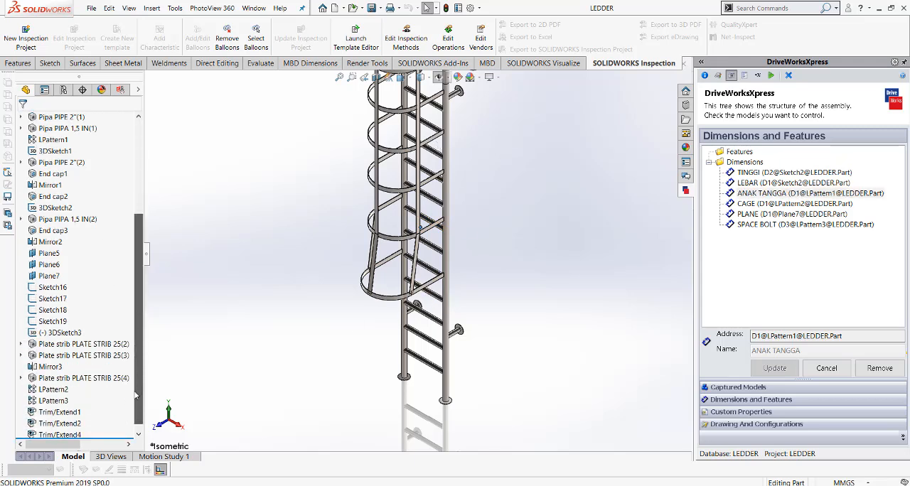
scroll(575, 292, "up", 4)
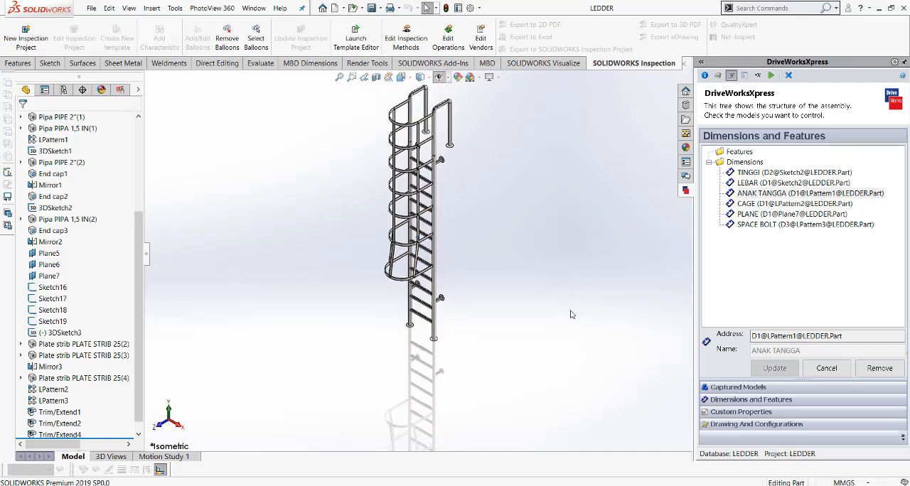
scroll(437, 188, "down", 2)
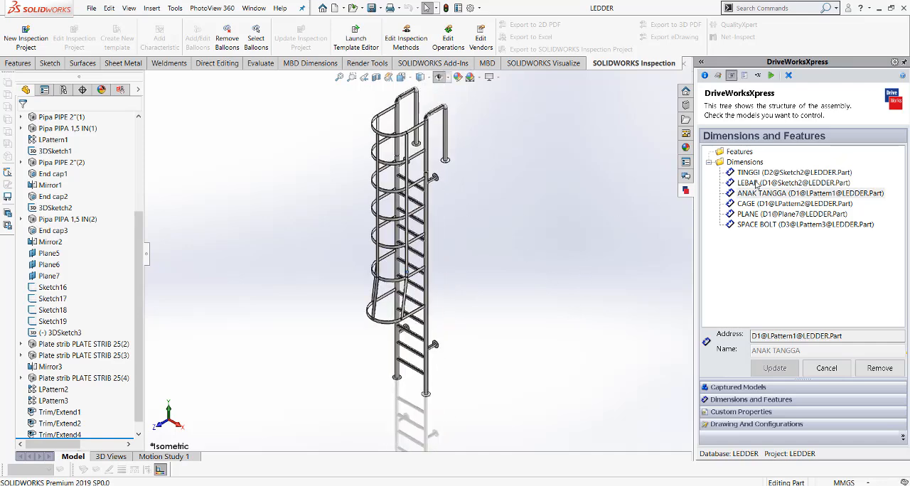
Show the captured CAGE dimension on the model and clear the mail notifications covering the project pane.
left_click(748, 204)
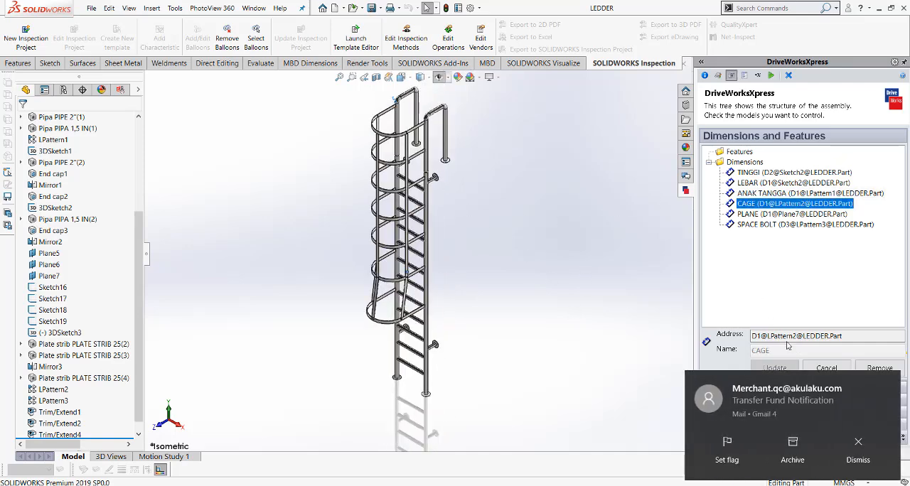
mouse_move(857, 403)
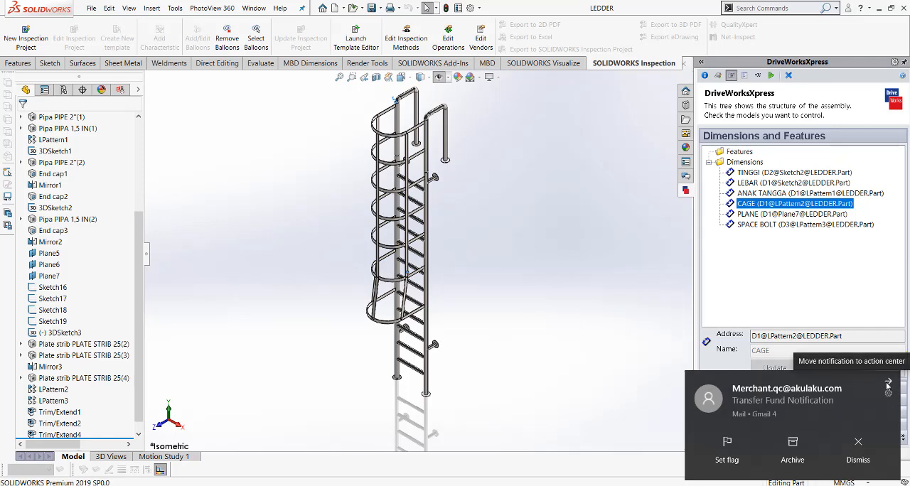
left_click(888, 384)
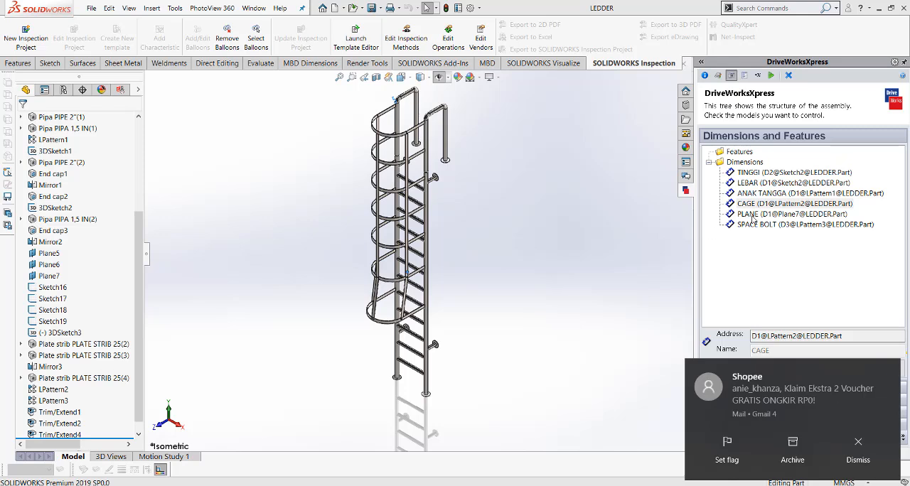
left_click(887, 371)
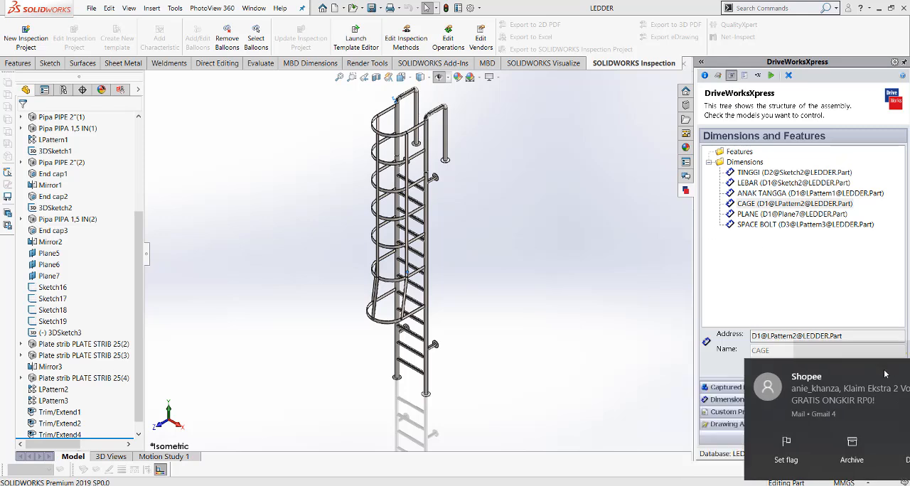
Inspect the captured PLANE and SPACE BOLT dimensions on the model from several angles, and restore the isometric view.
left_click(771, 214)
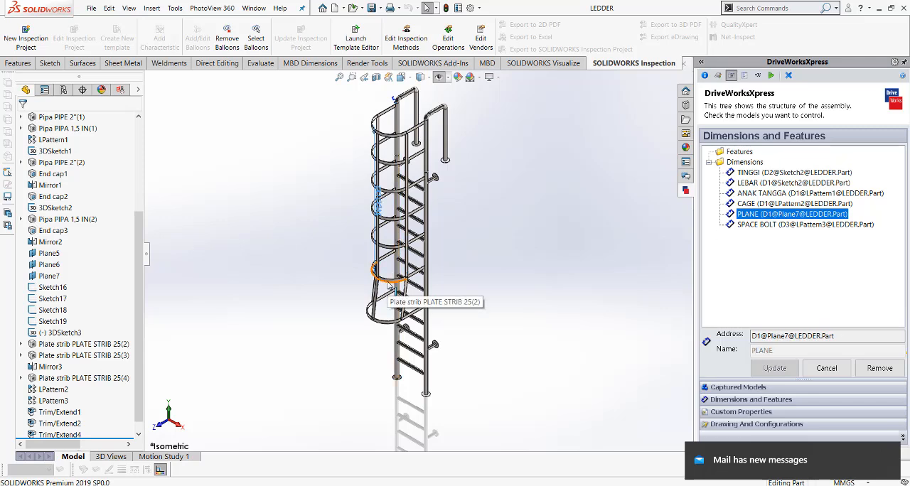
left_click(752, 224)
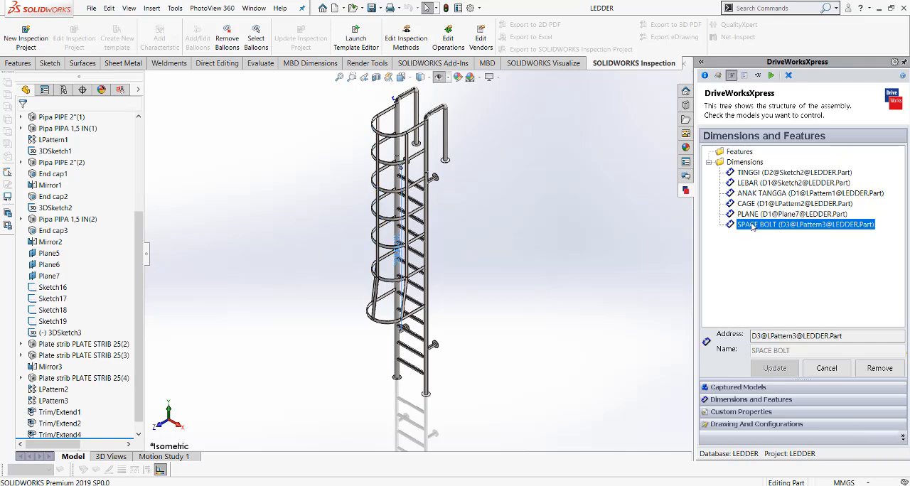
middle_click_drag(490, 282, 402, 217)
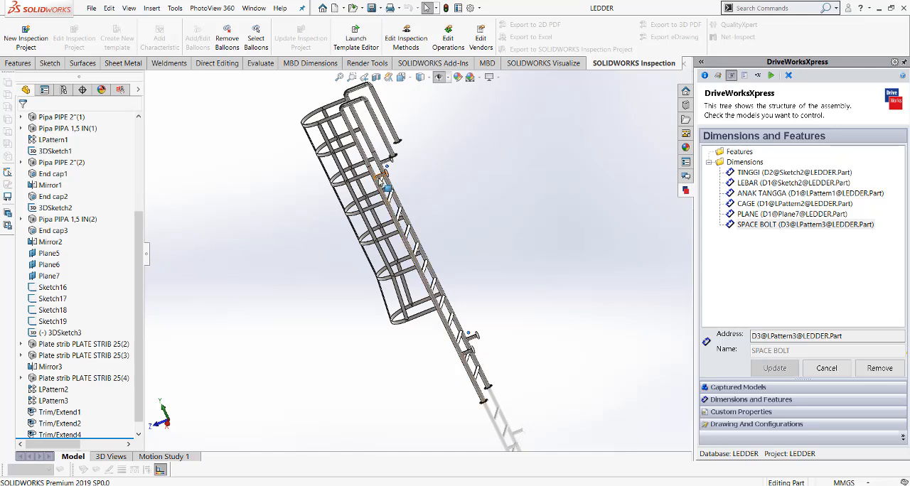
middle_click_drag(488, 334, 528, 320)
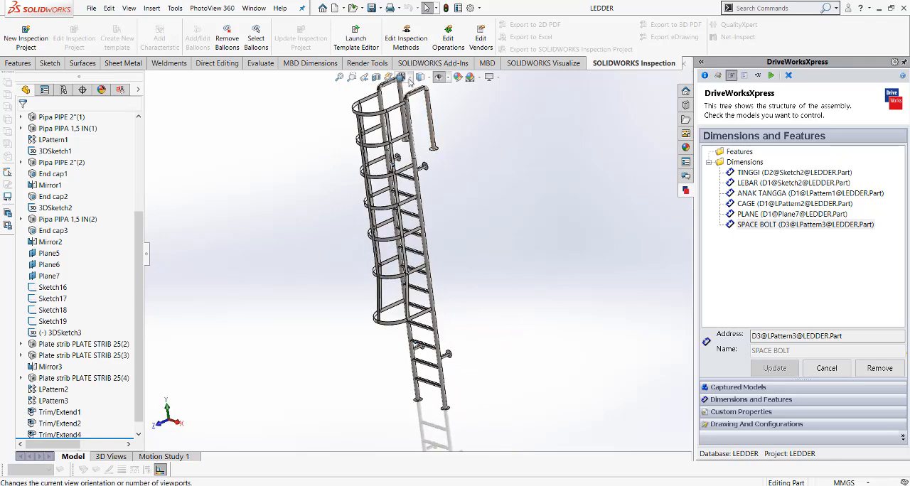
left_click(420, 97)
middle_click_drag(455, 106, 540, 207)
key("ctrl+7")
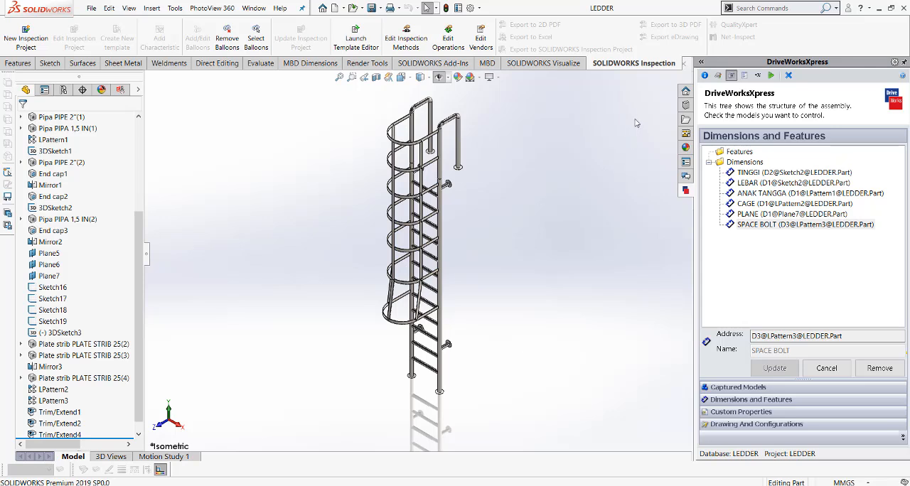
Compare the form's TINGGI and LEBAR inputs with their captured dimensions, ending on the captured ANAK TANGGA dimension.
left_click(743, 76)
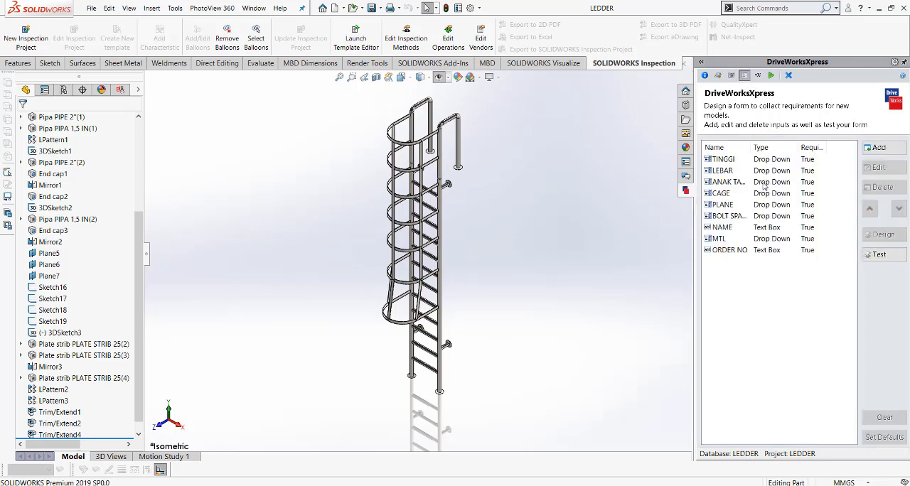
left_click(731, 77)
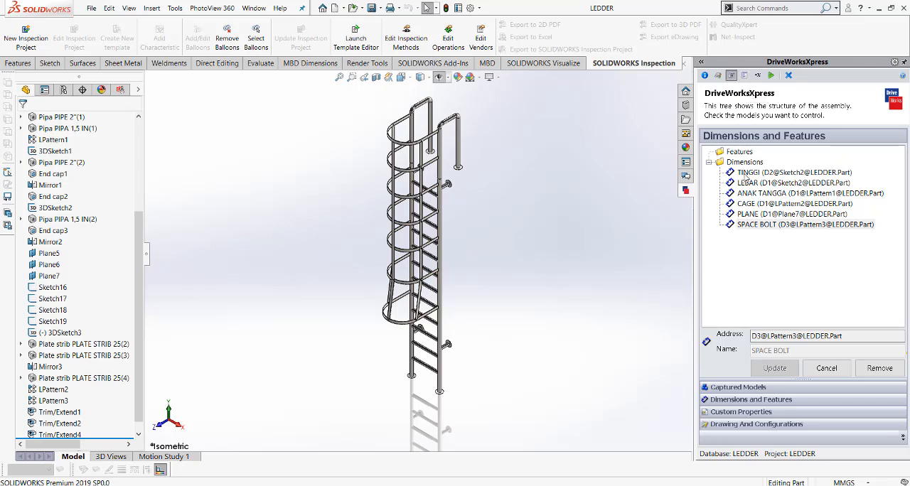
left_click(744, 75)
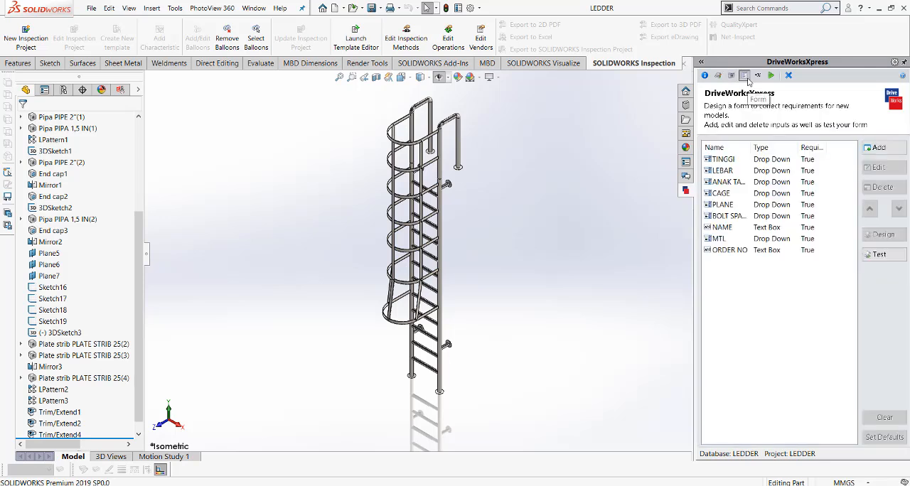
left_click(728, 161)
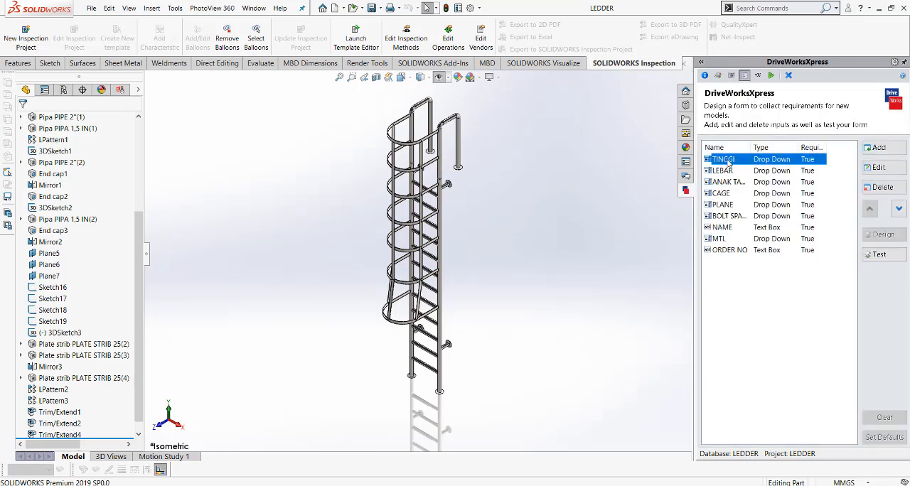
left_click(731, 75)
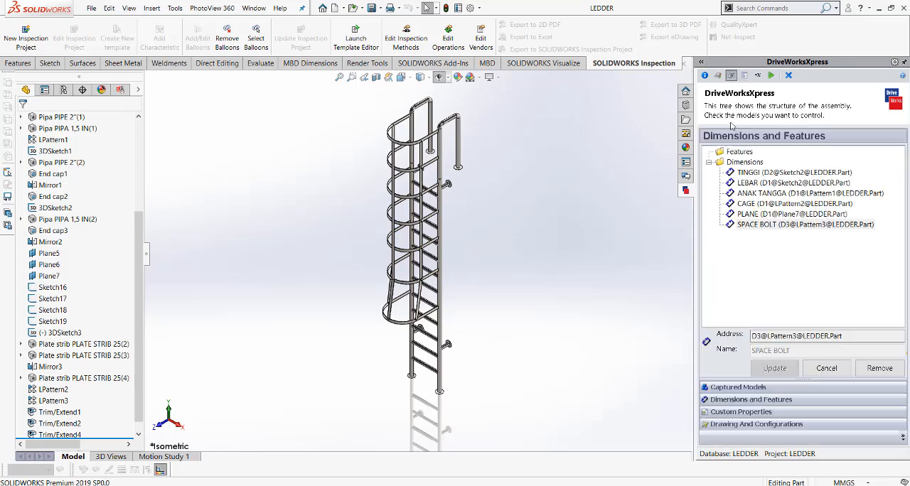
left_click(740, 182)
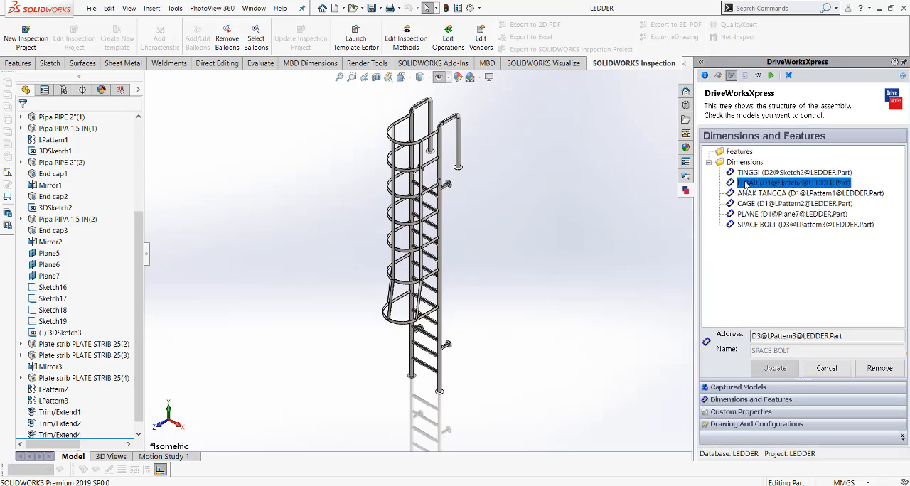
left_click(744, 74)
left_click(732, 177)
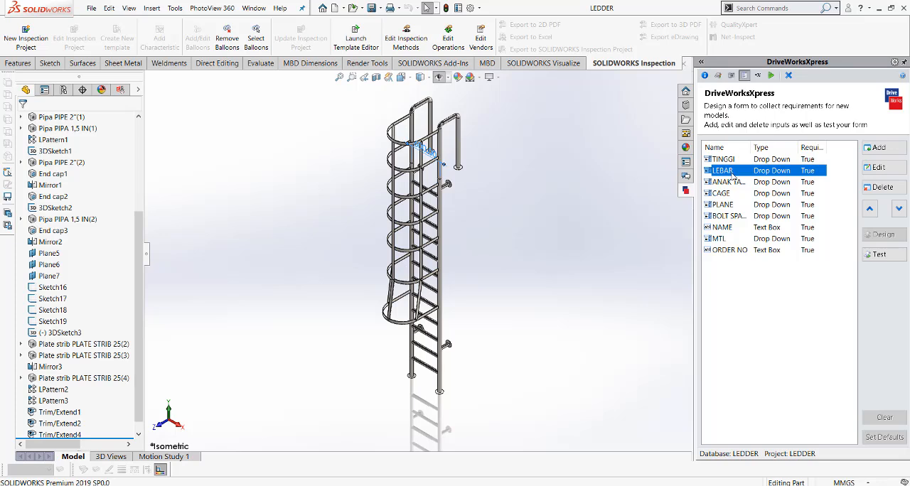
left_click(731, 75)
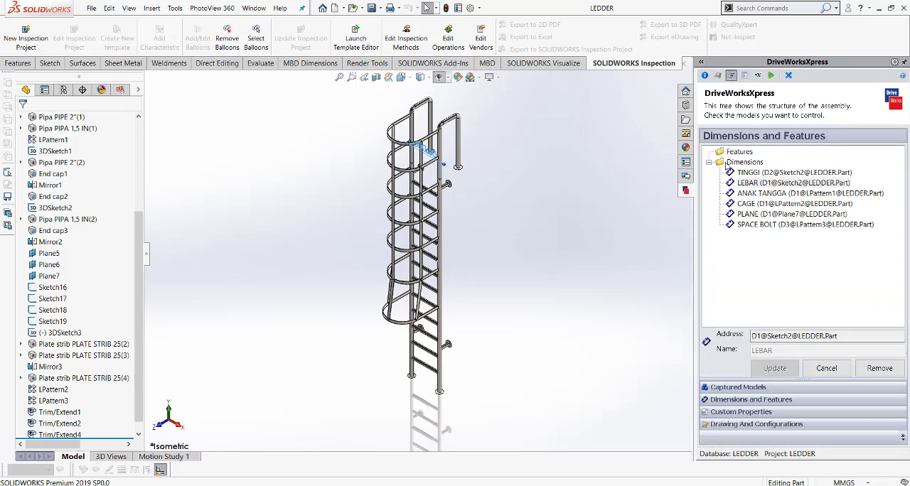
left_click(749, 193)
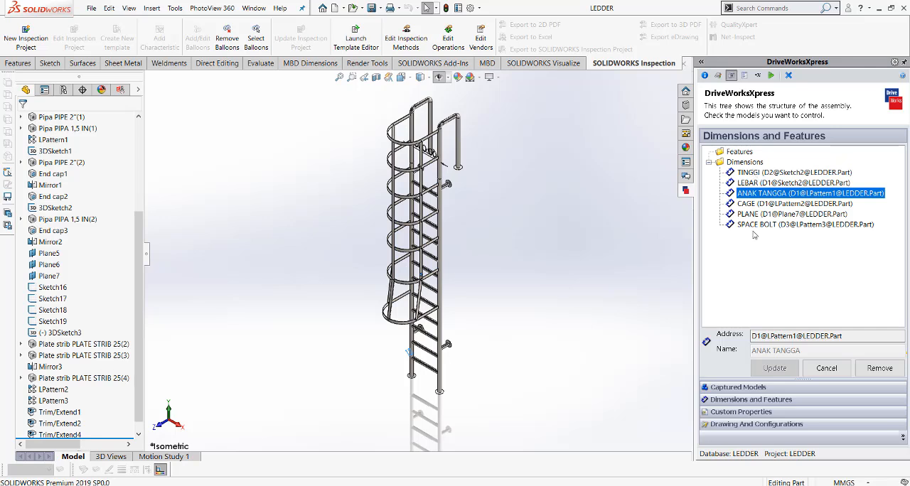
Open the TINGGI form input to examine its type and drop-down options, and close it without changes.
left_click(744, 75)
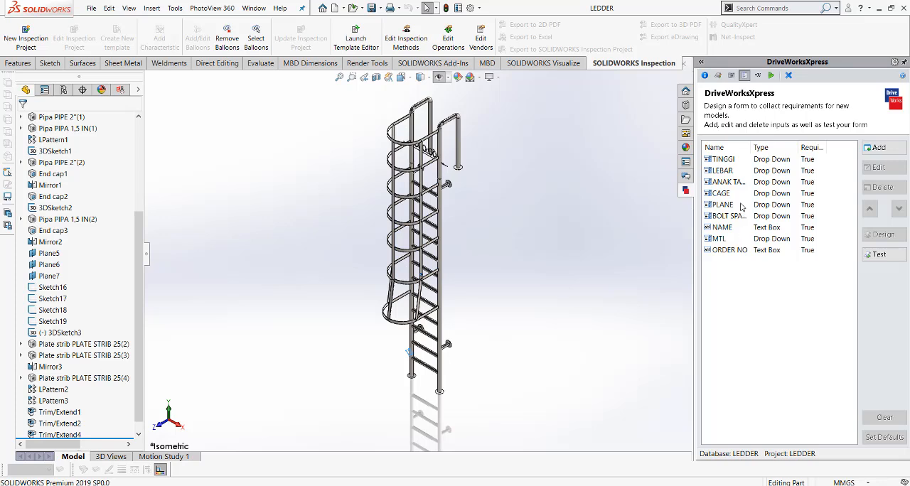
double_click(723, 159)
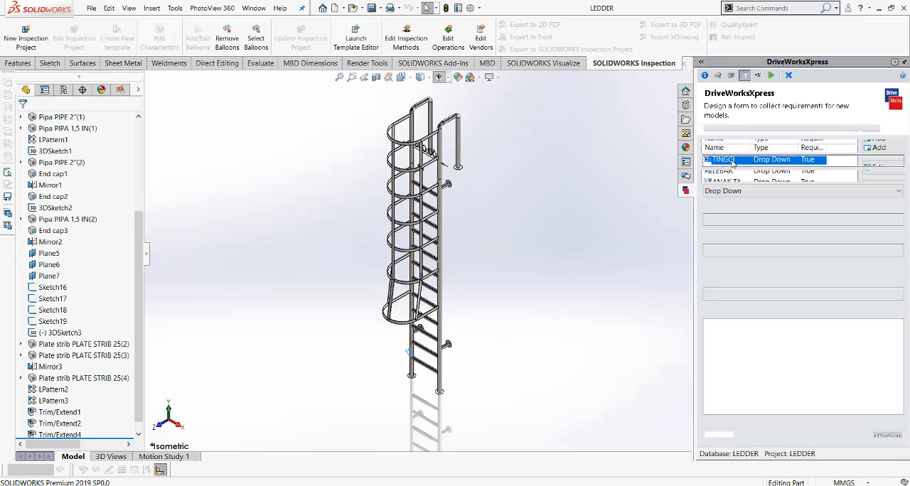
left_click(737, 284)
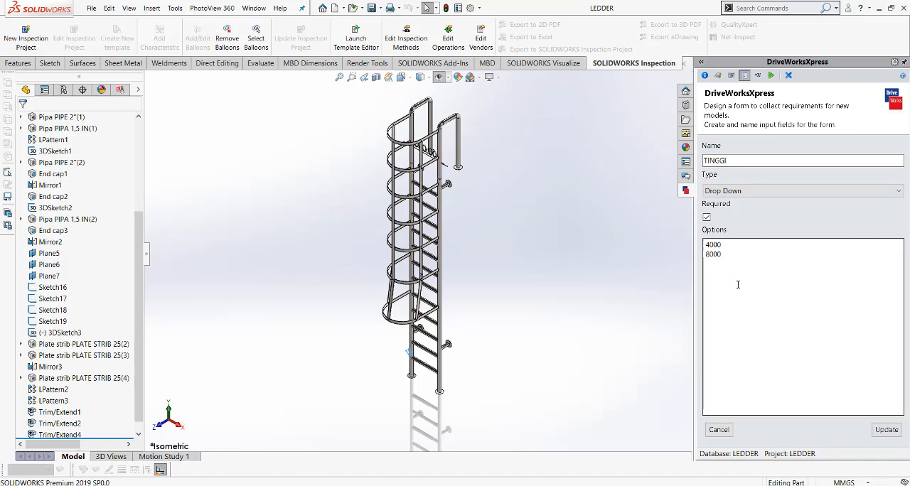
left_click(736, 159)
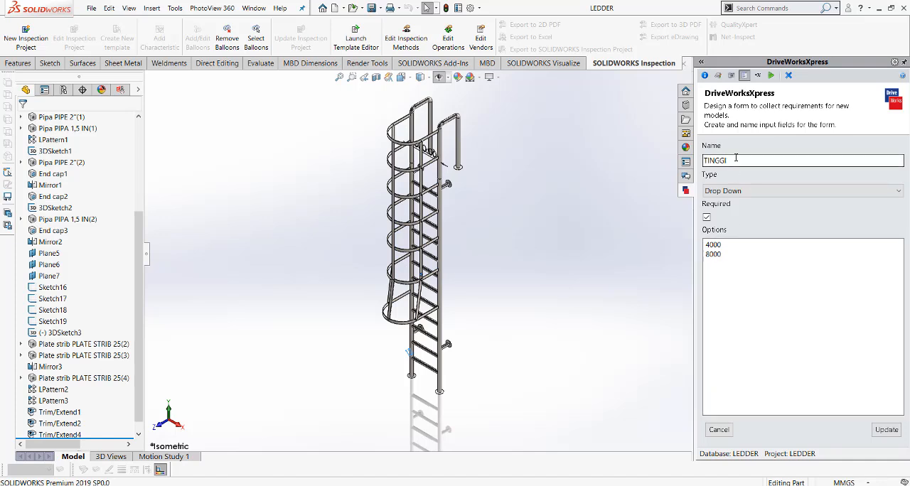
left_click(732, 244)
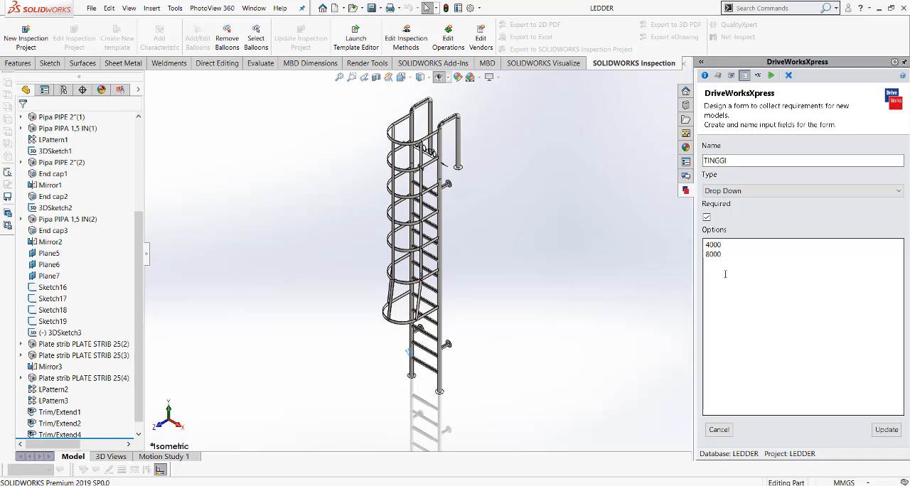
left_click(726, 256)
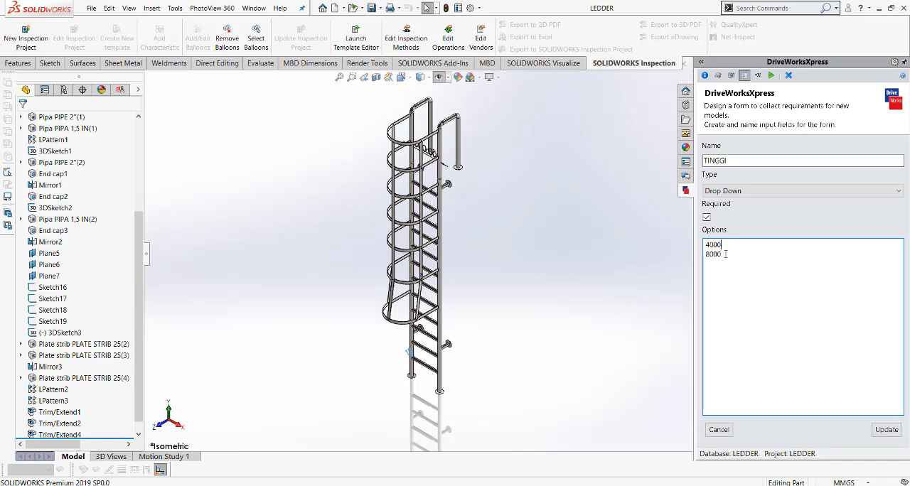
left_click(727, 246)
left_click(724, 255)
left_click(718, 430)
Examine the drop-down options of the LEBAR form input and return to the captured dimensions.
double_click(725, 171)
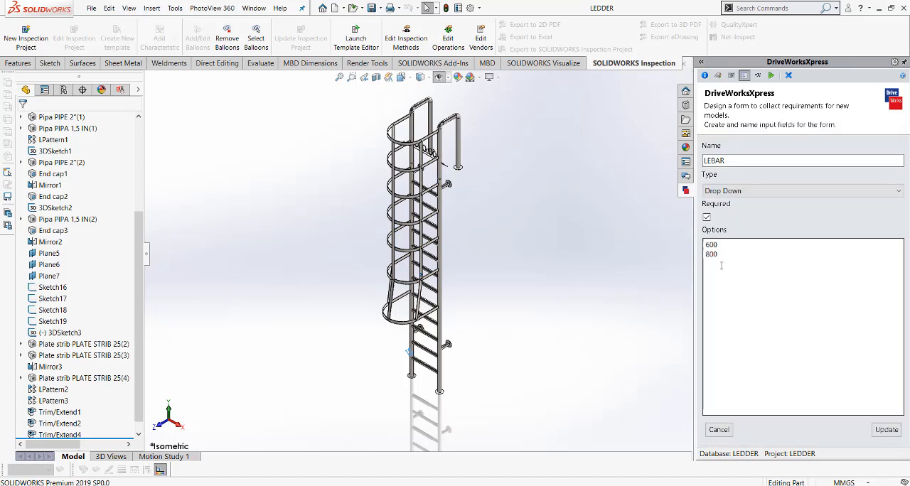
left_click(725, 244)
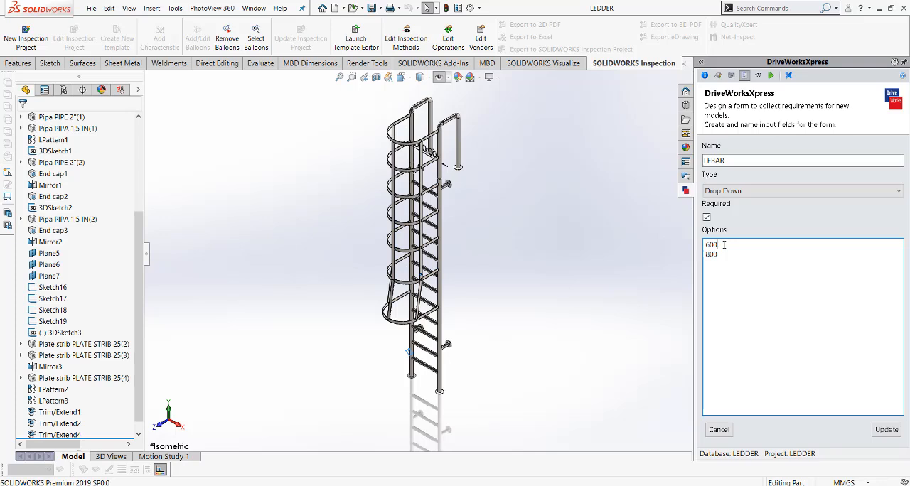
left_click(722, 257)
left_click(730, 75)
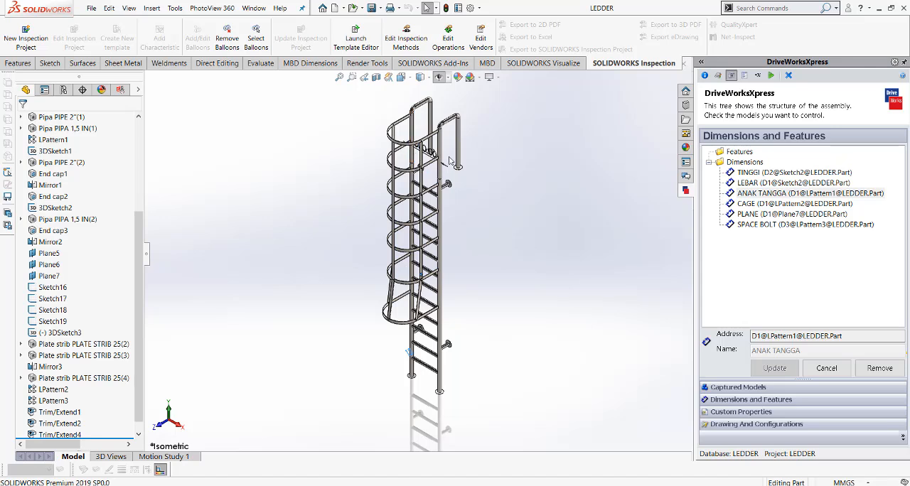
Review the form inputs, and open the project's rules list with the total of all rule types selected for editing.
left_click(745, 76)
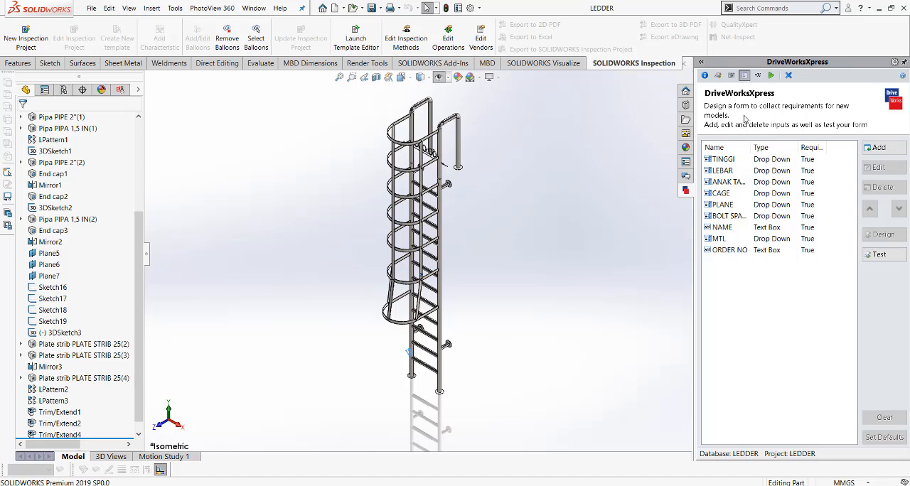
left_click(757, 76)
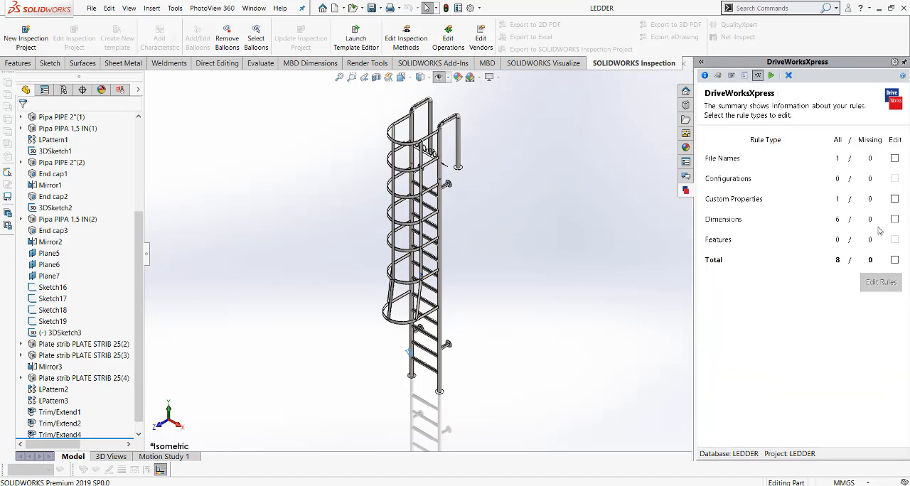
left_click(894, 260)
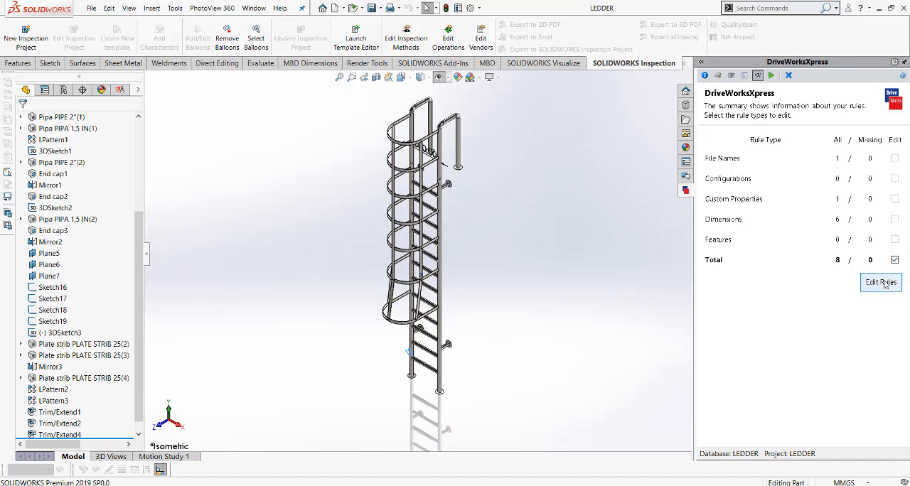
left_click(885, 283)
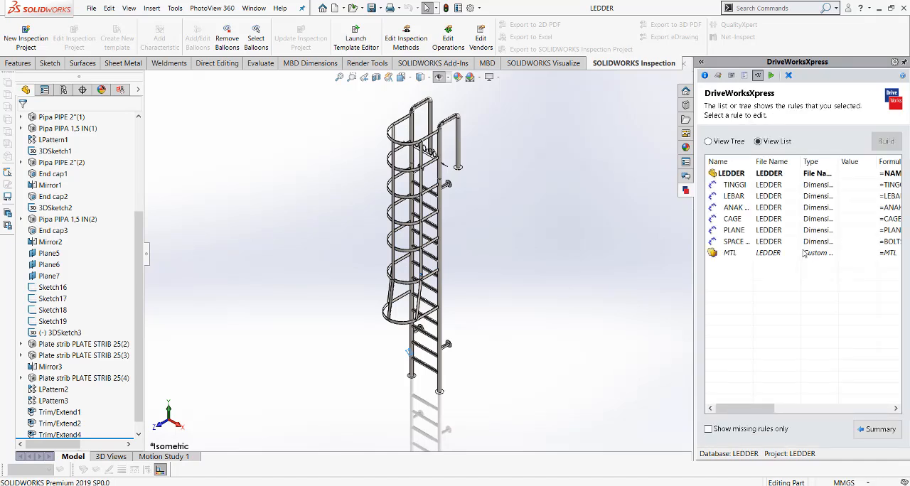
Examine the TINGGI dimension rule and its link to the TINGGI form input, and close the Rule Builder without changes.
double_click(734, 184)
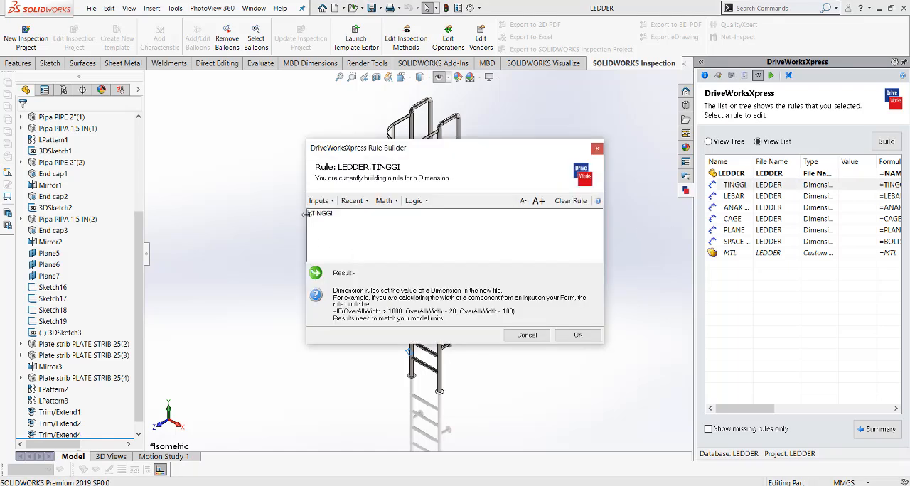
left_click(327, 202)
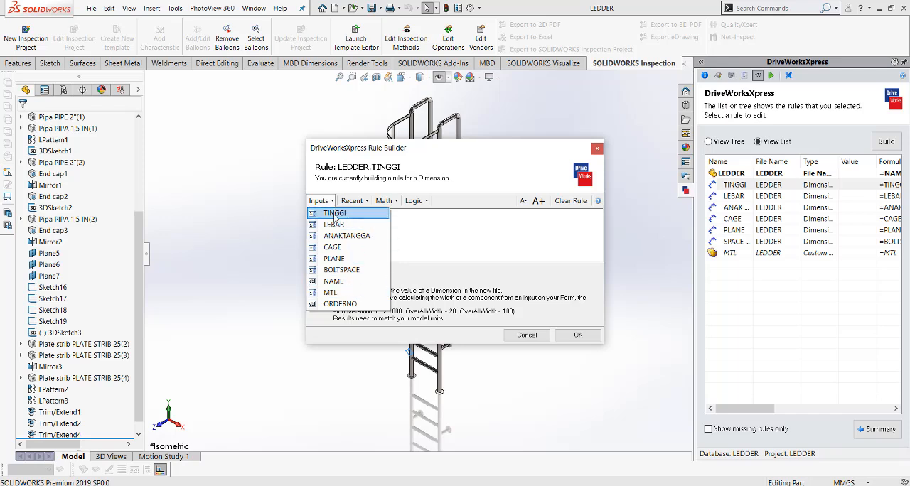
left_click(335, 216)
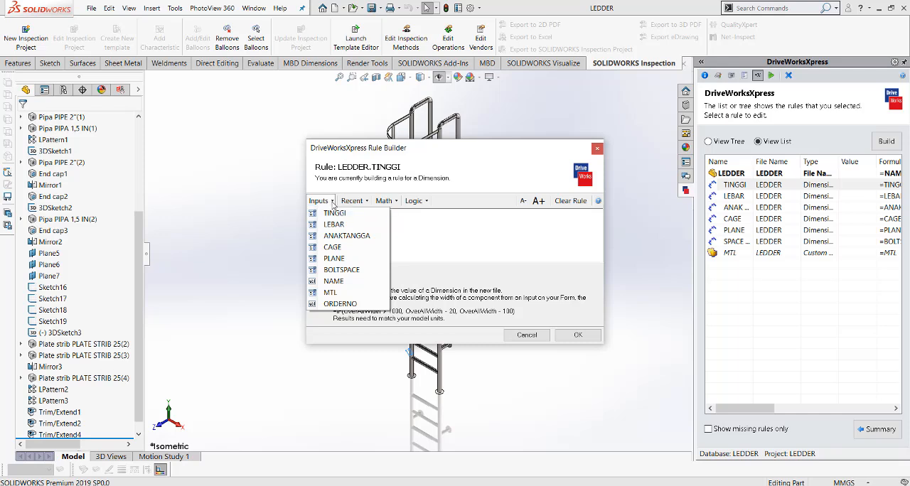
left_click(597, 149)
Examine the LEBAR dimension rule and the form inputs available for it, and close it without changes.
double_click(744, 198)
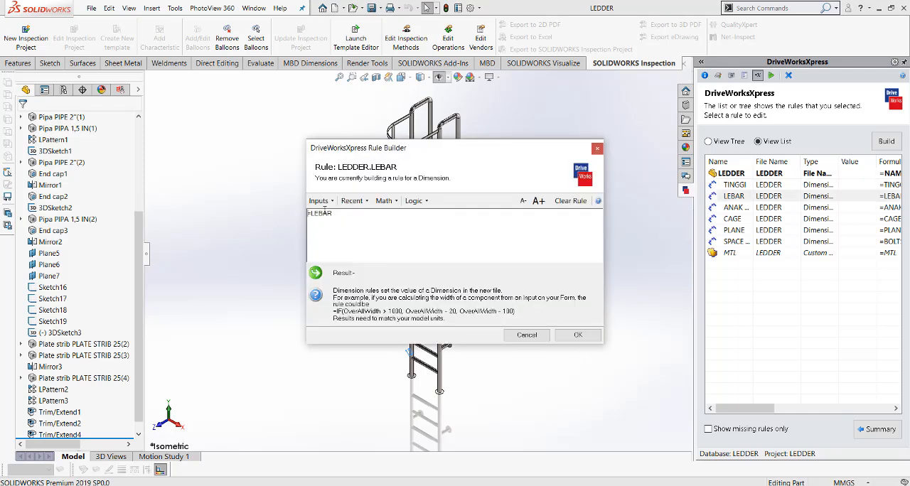
left_click(330, 202)
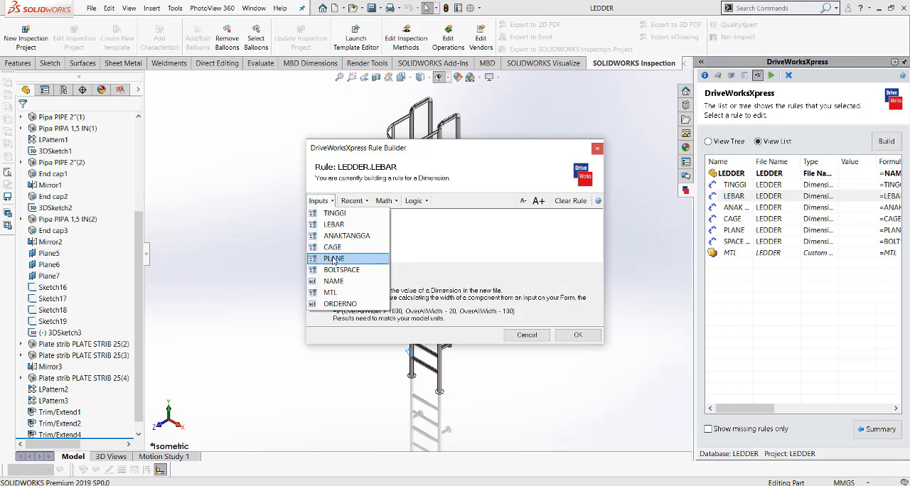
left_click(437, 202)
left_click(597, 149)
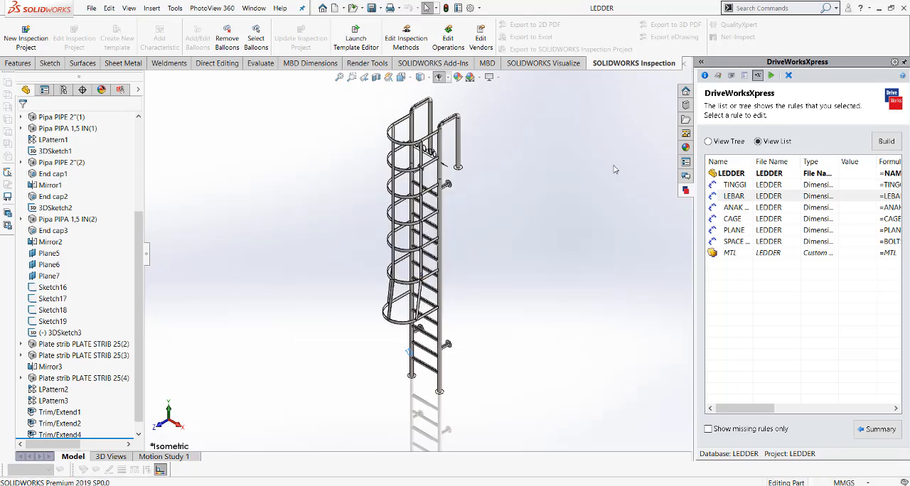
Examine the ANAK TANGGA dimension rule and its available form inputs, and close it without changes.
double_click(736, 207)
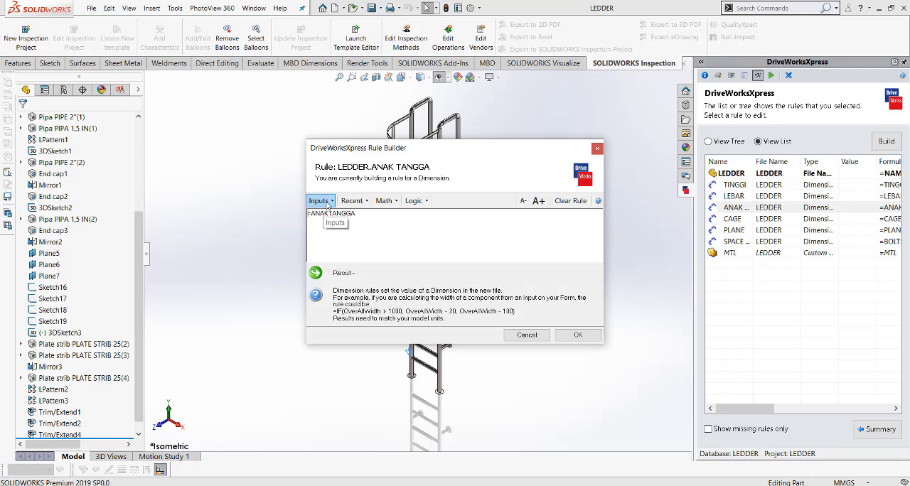
left_click(326, 202)
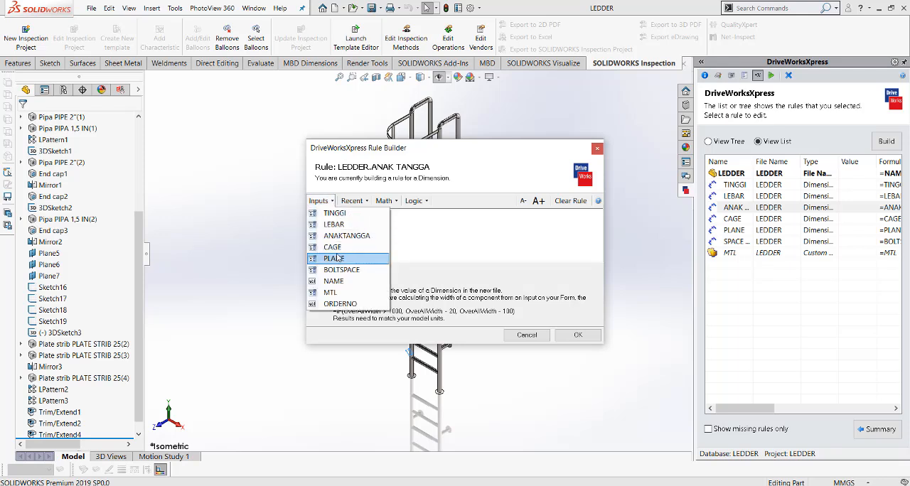
left_click(597, 149)
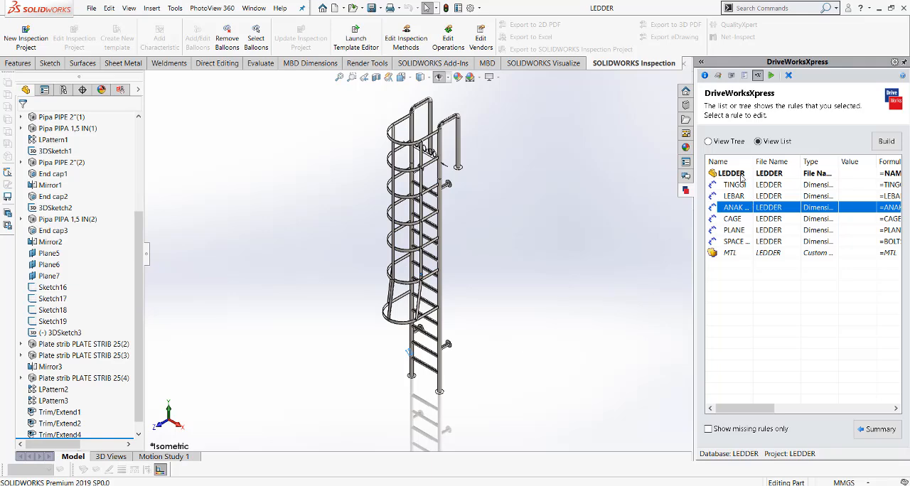
Reopen the LEDDER generation form from the run results and examine the TINGGI options, keeping 8000.
left_click(771, 75)
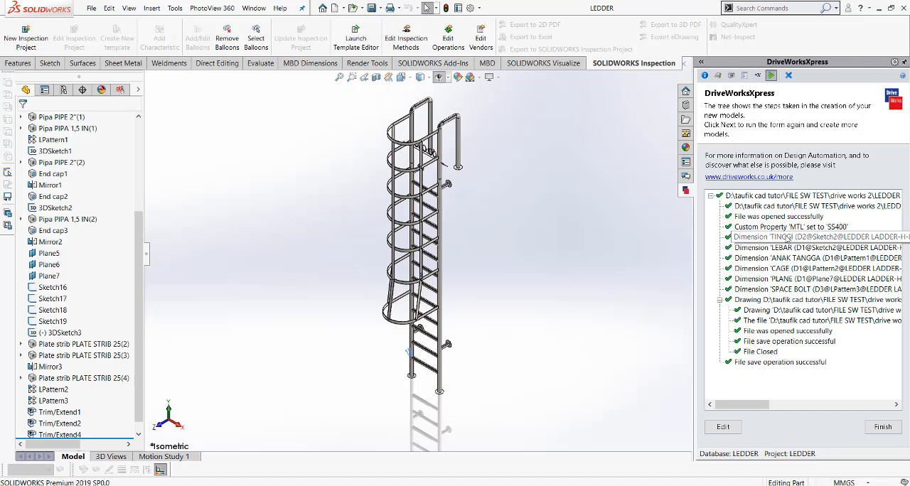
left_click(722, 431)
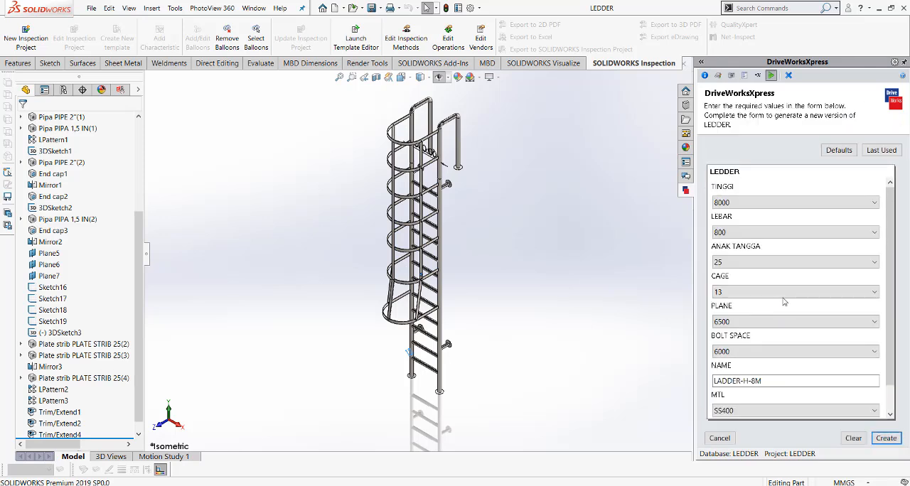
left_click(777, 203)
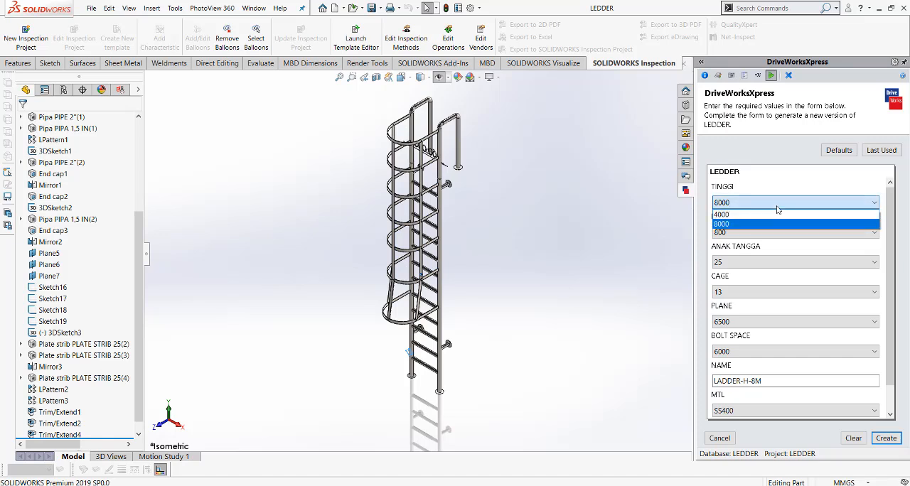
left_click(777, 209)
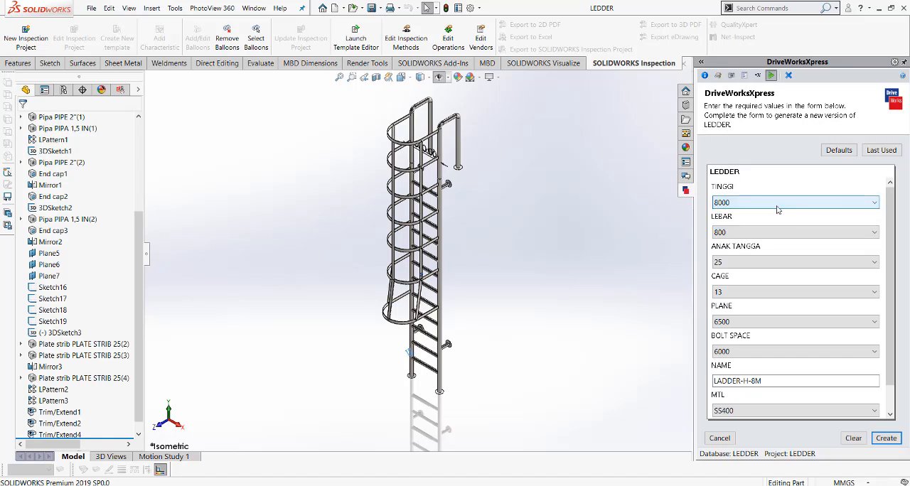
left_click(777, 205)
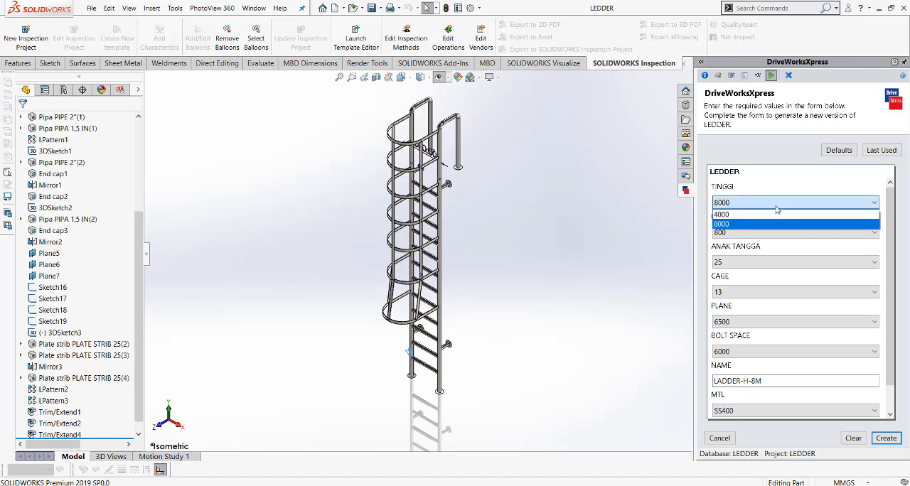
left_click(777, 209)
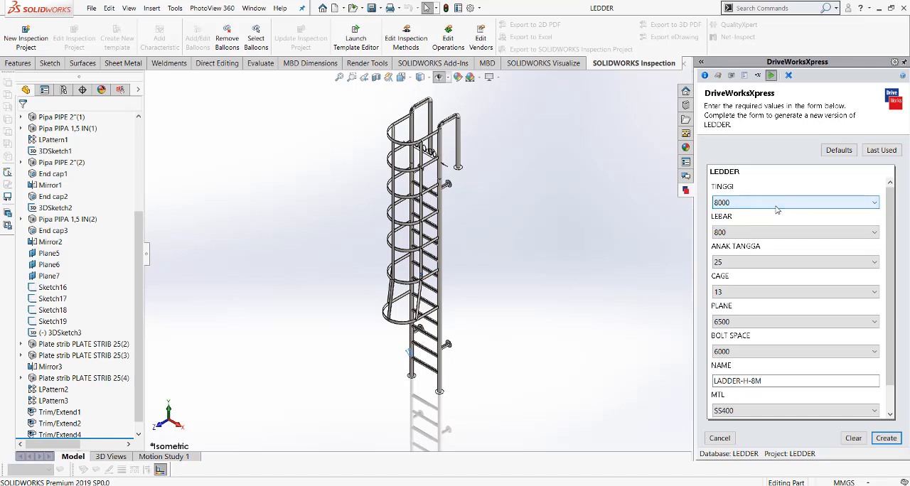
Examine the options offered for LEBAR and ANAK TANGGA in the generation form, leaving both selections as they are.
left_click(772, 233)
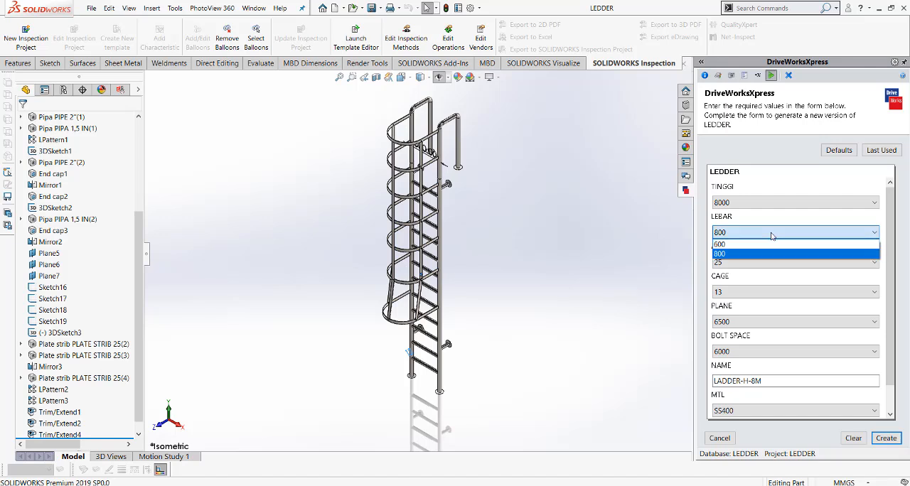
left_click(773, 234)
left_click(769, 261)
left_click(770, 263)
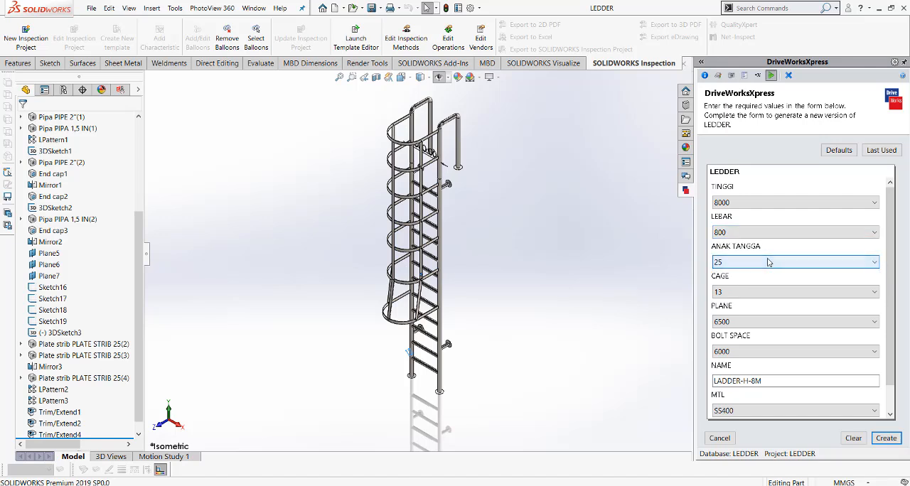